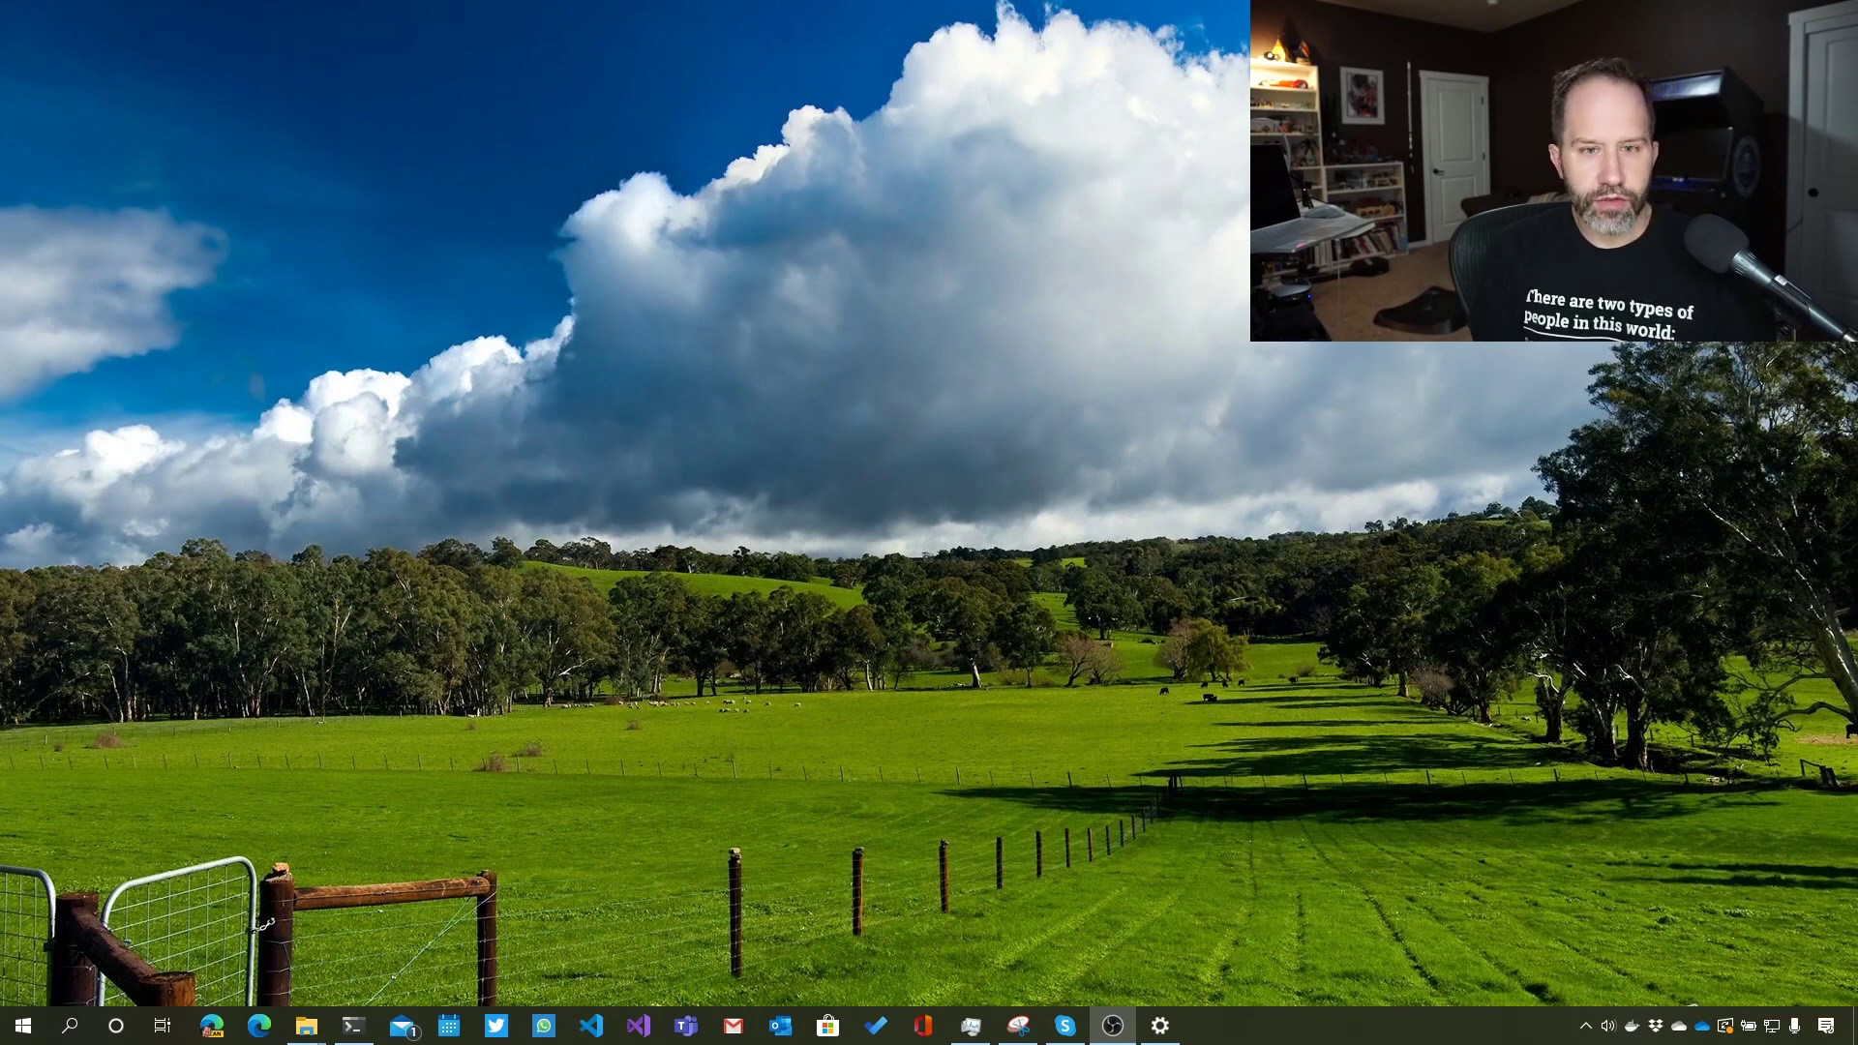
Launch Zoom from a Windows Start menu search for 'zoom'.
{"action": "key", "text": "super"}
{"action": "type", "text": "zoom"}
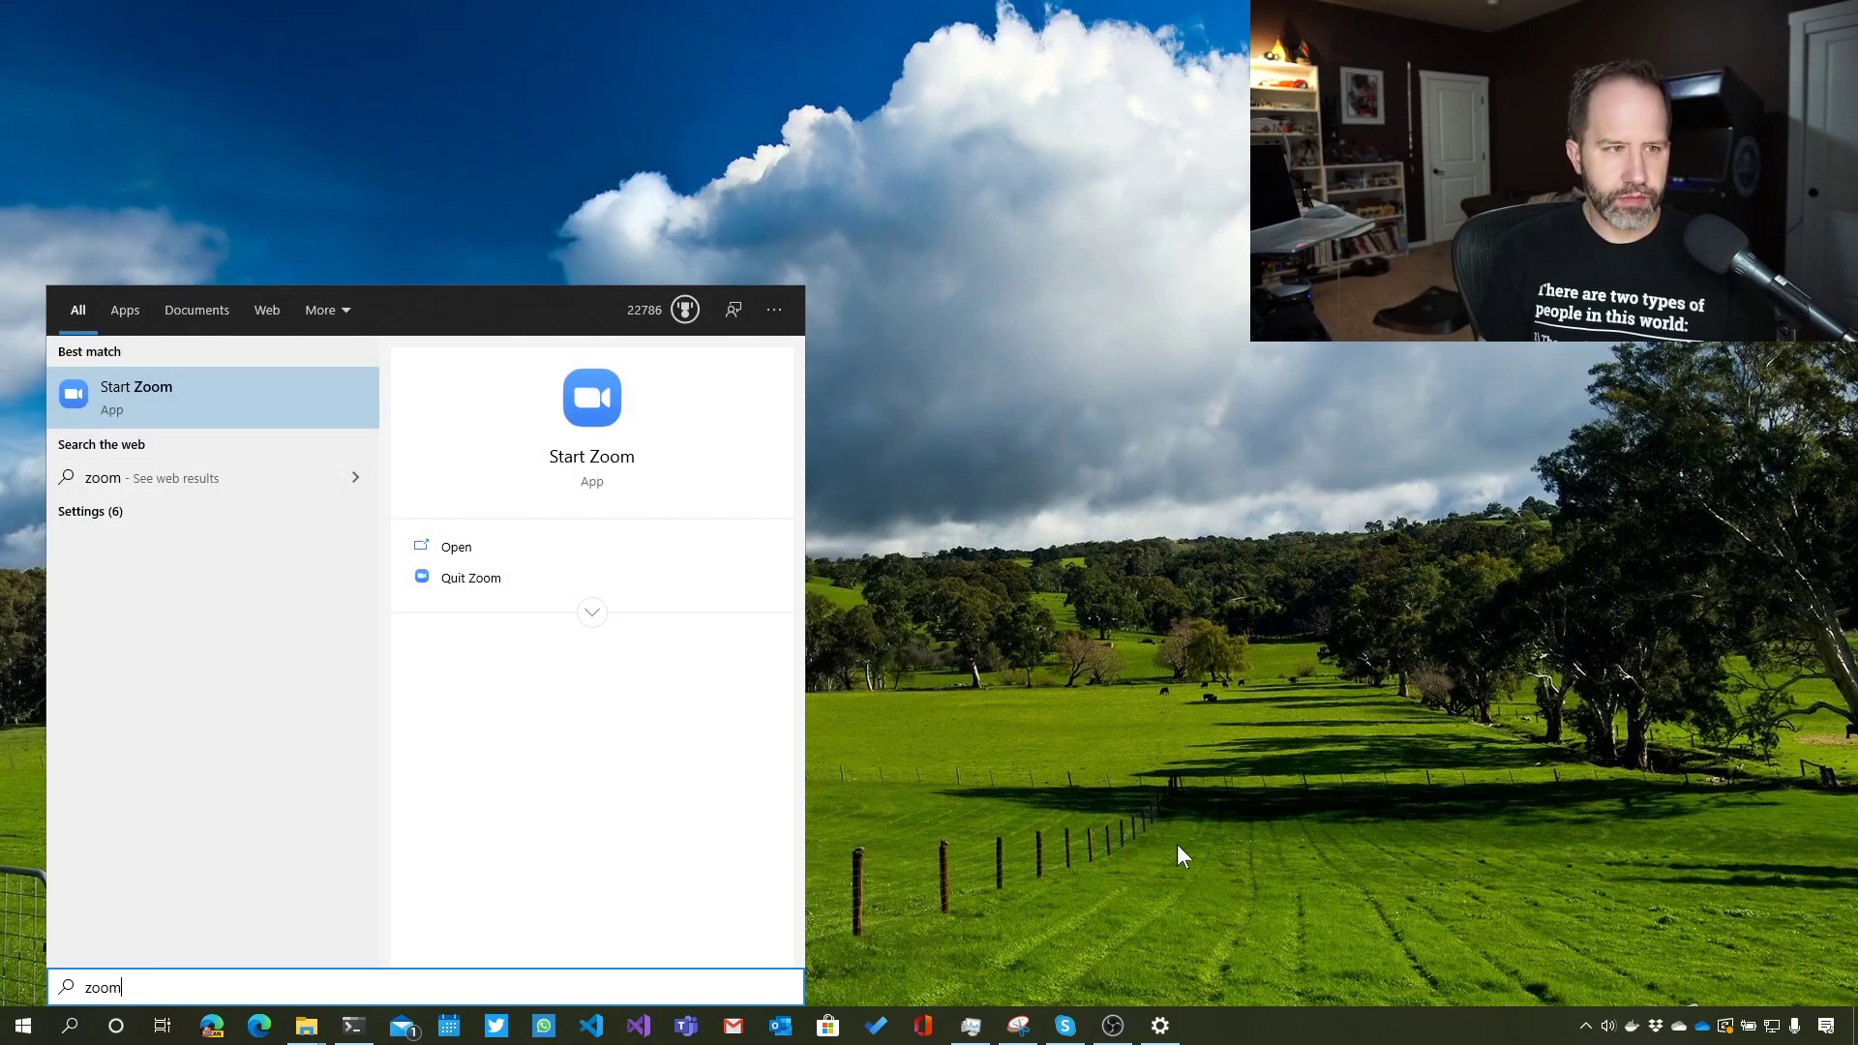
{"action": "key", "text": "Return"}
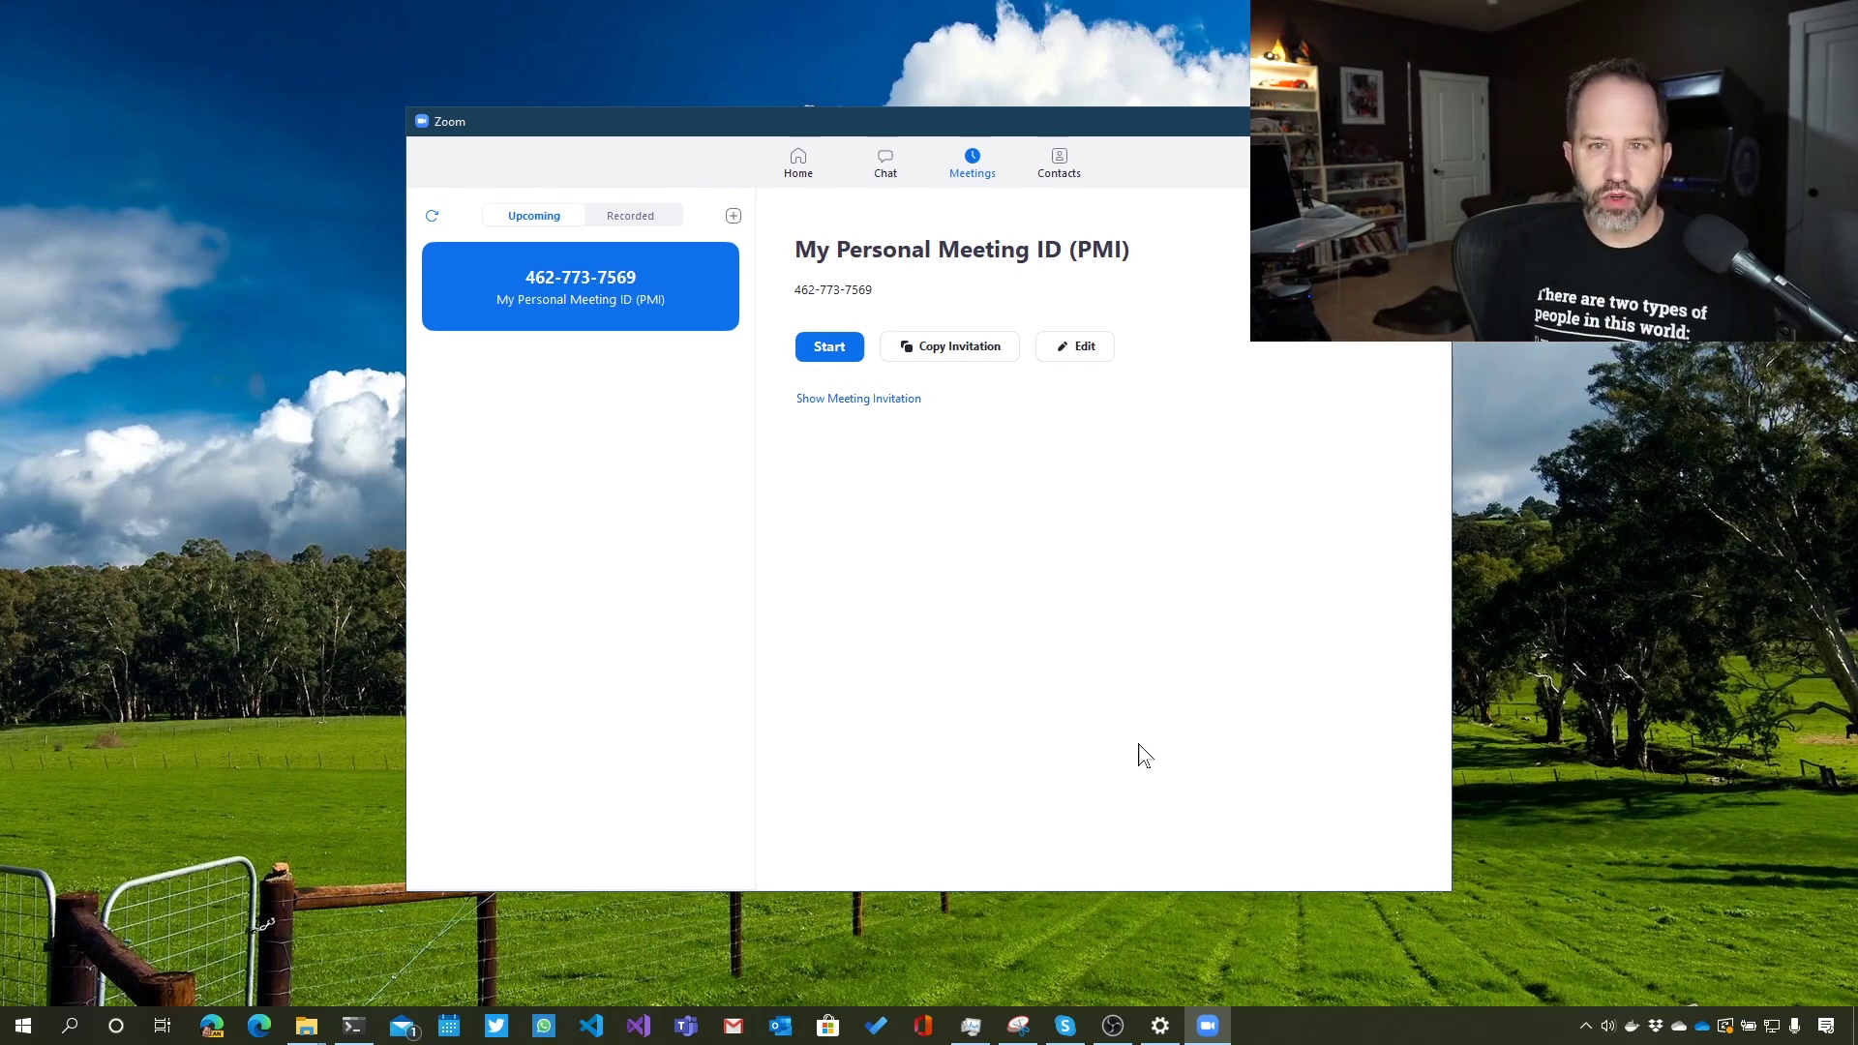
Open Zoom Settings on the Video page showing the Logitech BRIO camera preview.
{"action": "left_click", "coordinate": [1420, 157]}
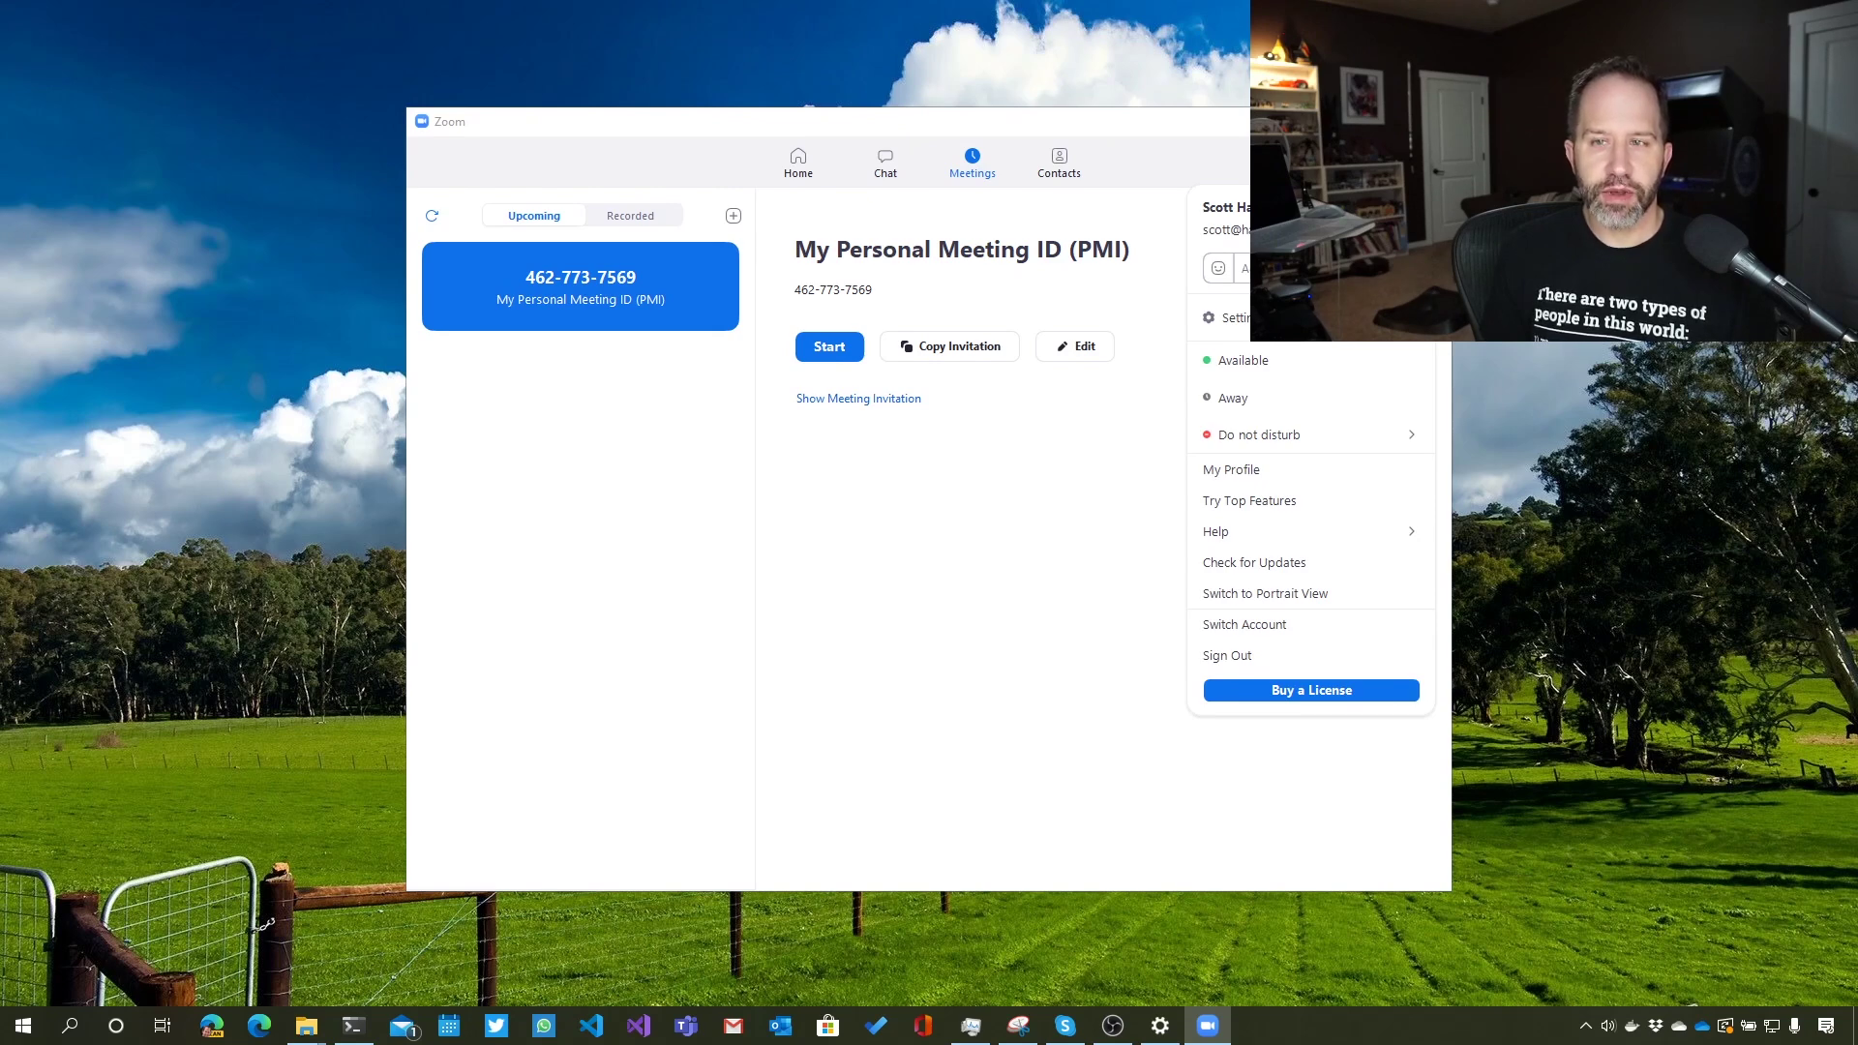
{"action": "left_click", "coordinate": [1231, 317]}
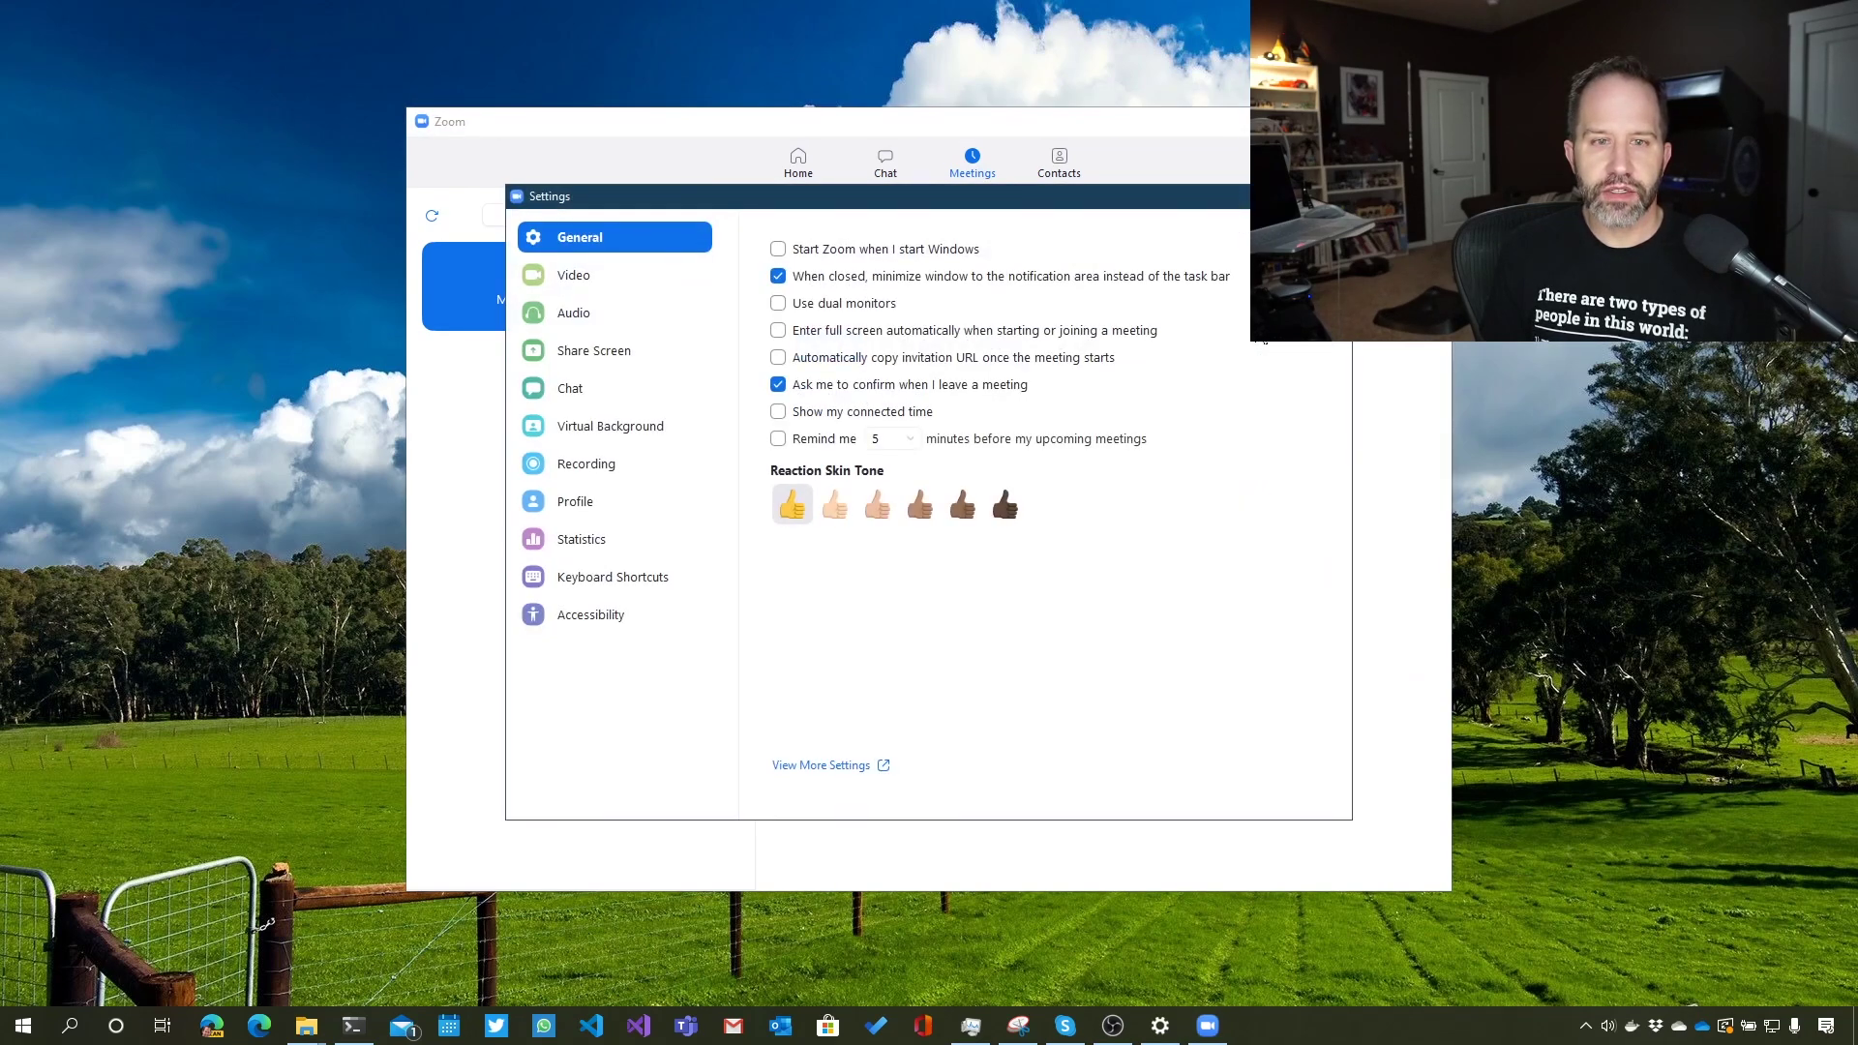
{"action": "left_click", "coordinate": [573, 276]}
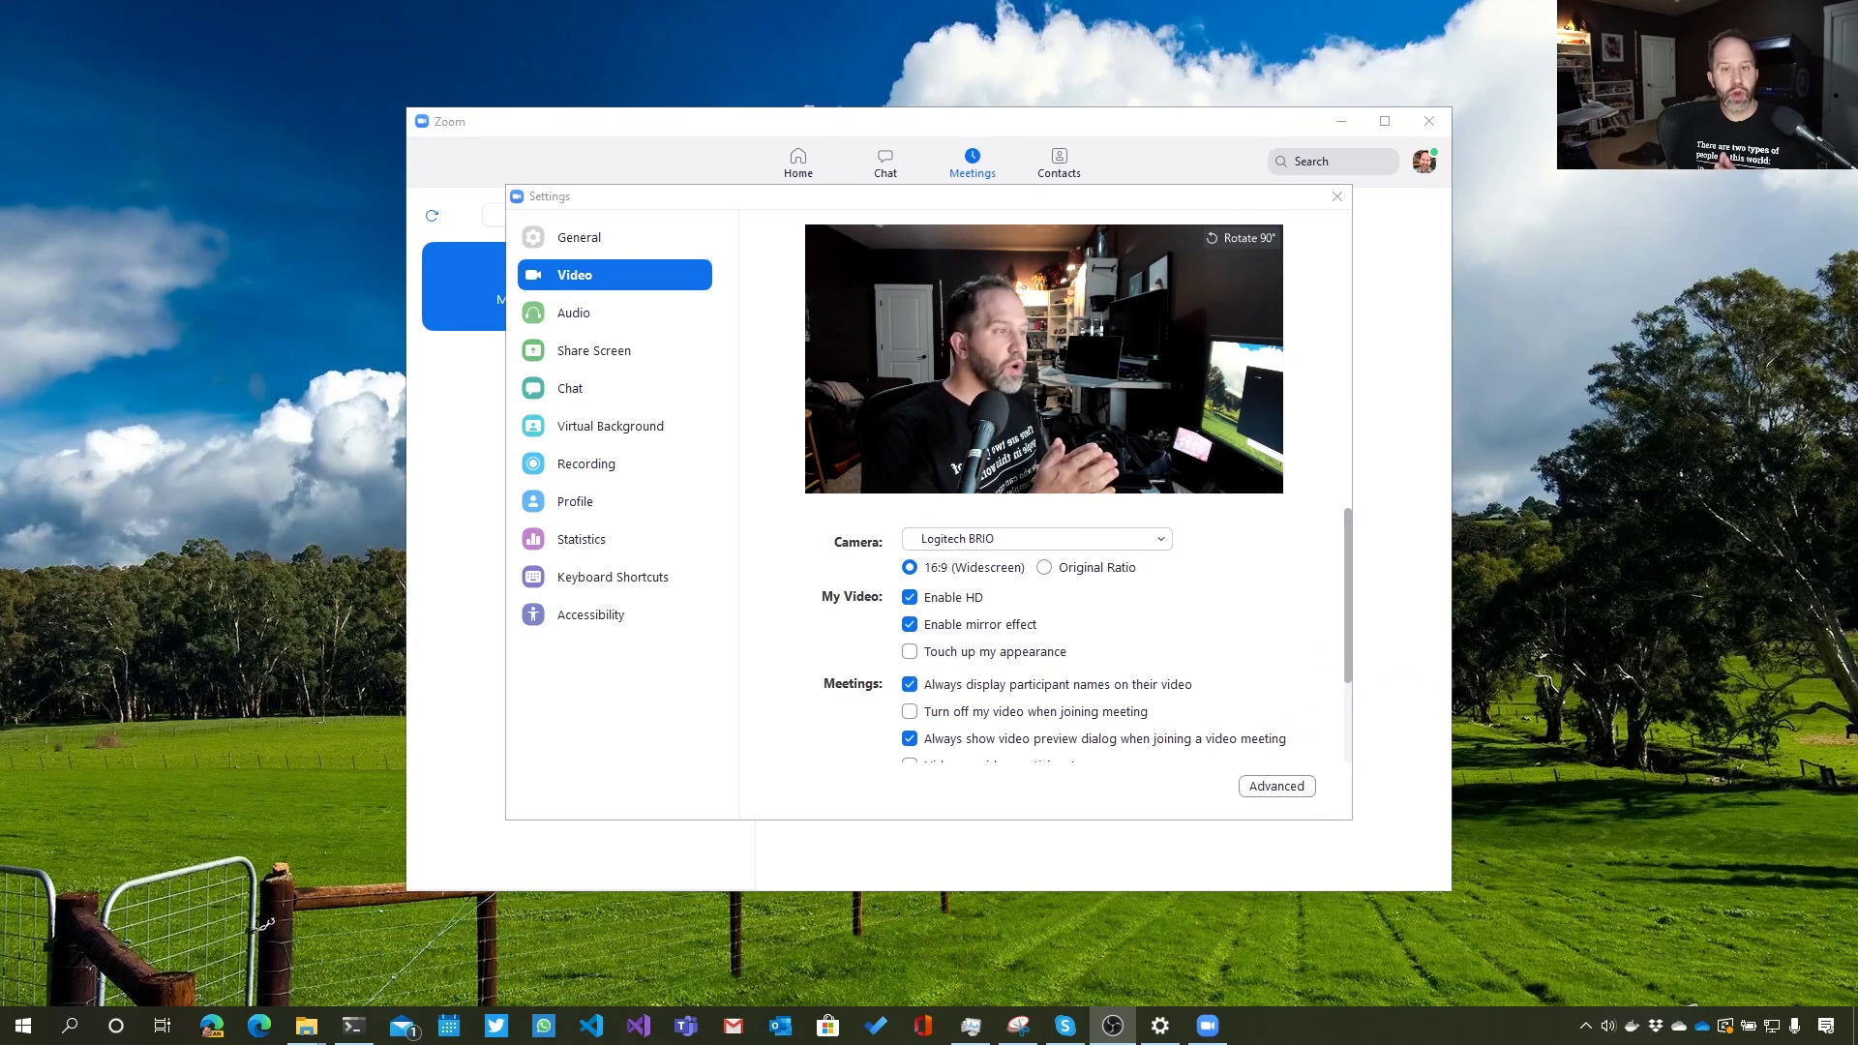
{"action": "left_click", "coordinate": [1067, 550]}
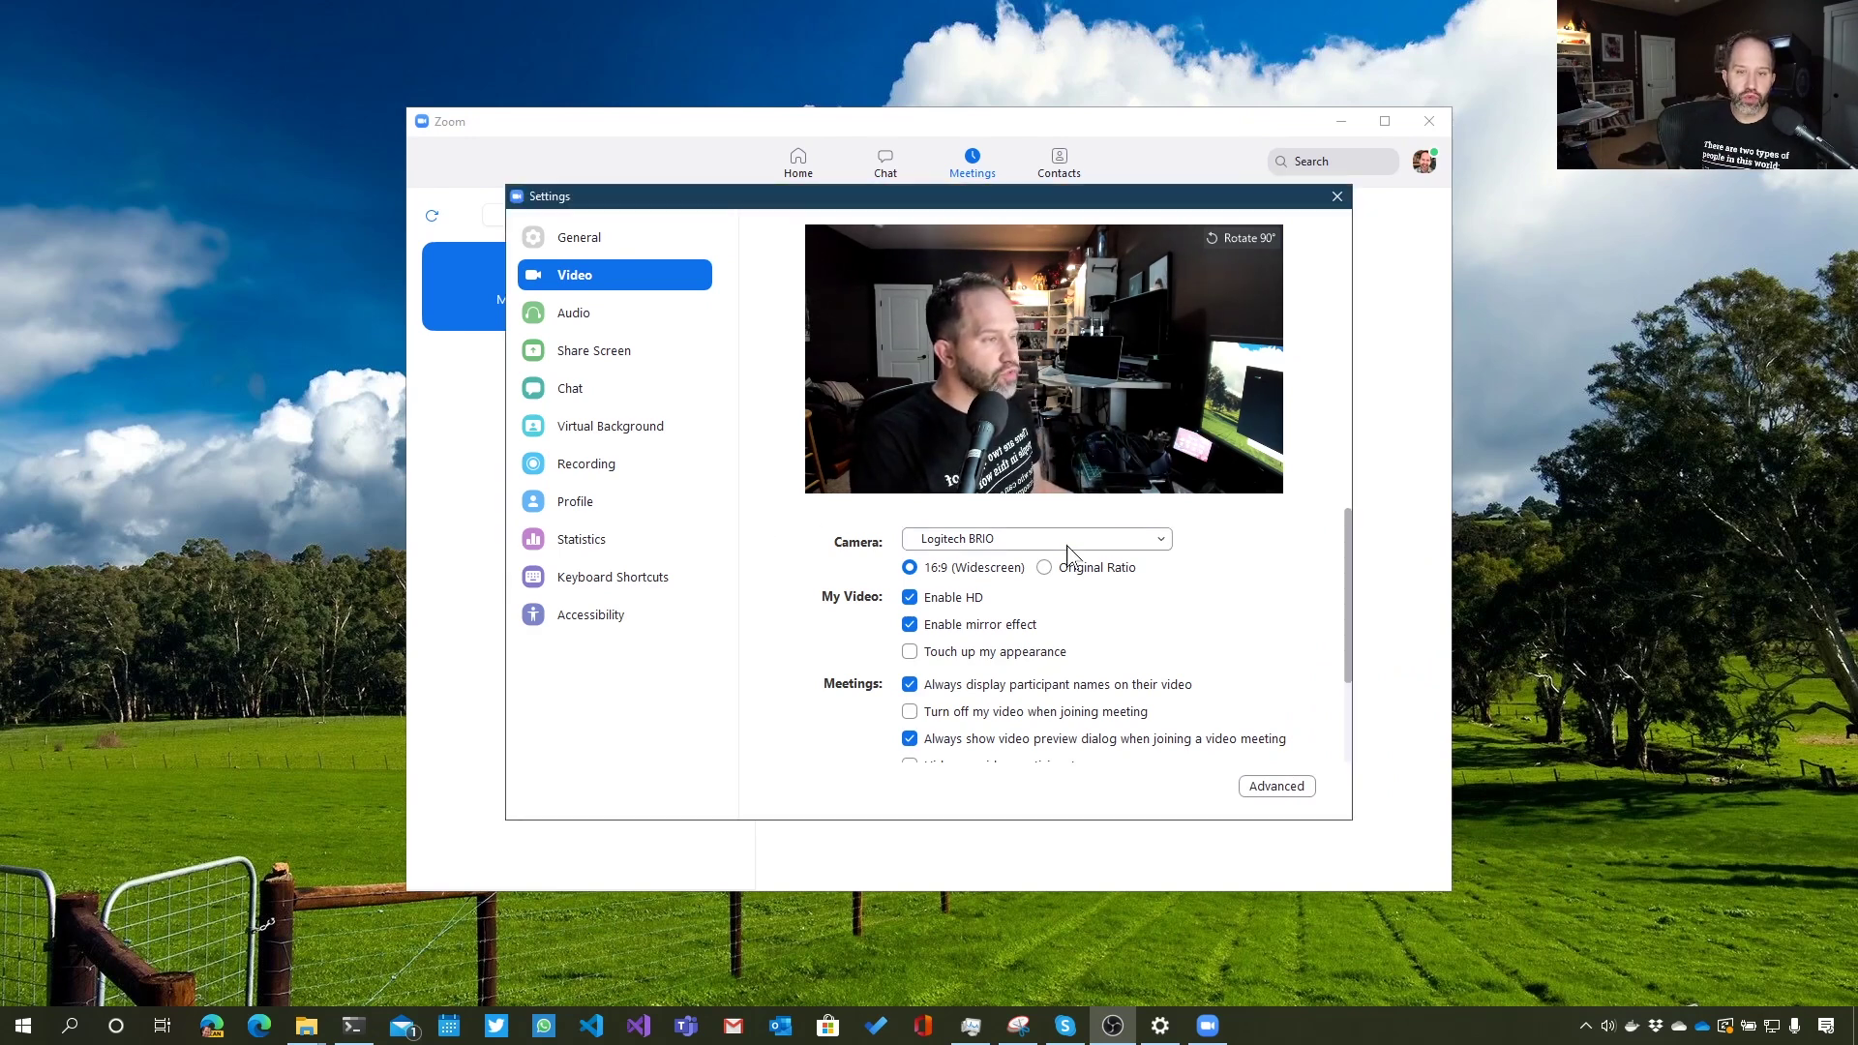
{"action": "left_click", "coordinate": [1067, 545]}
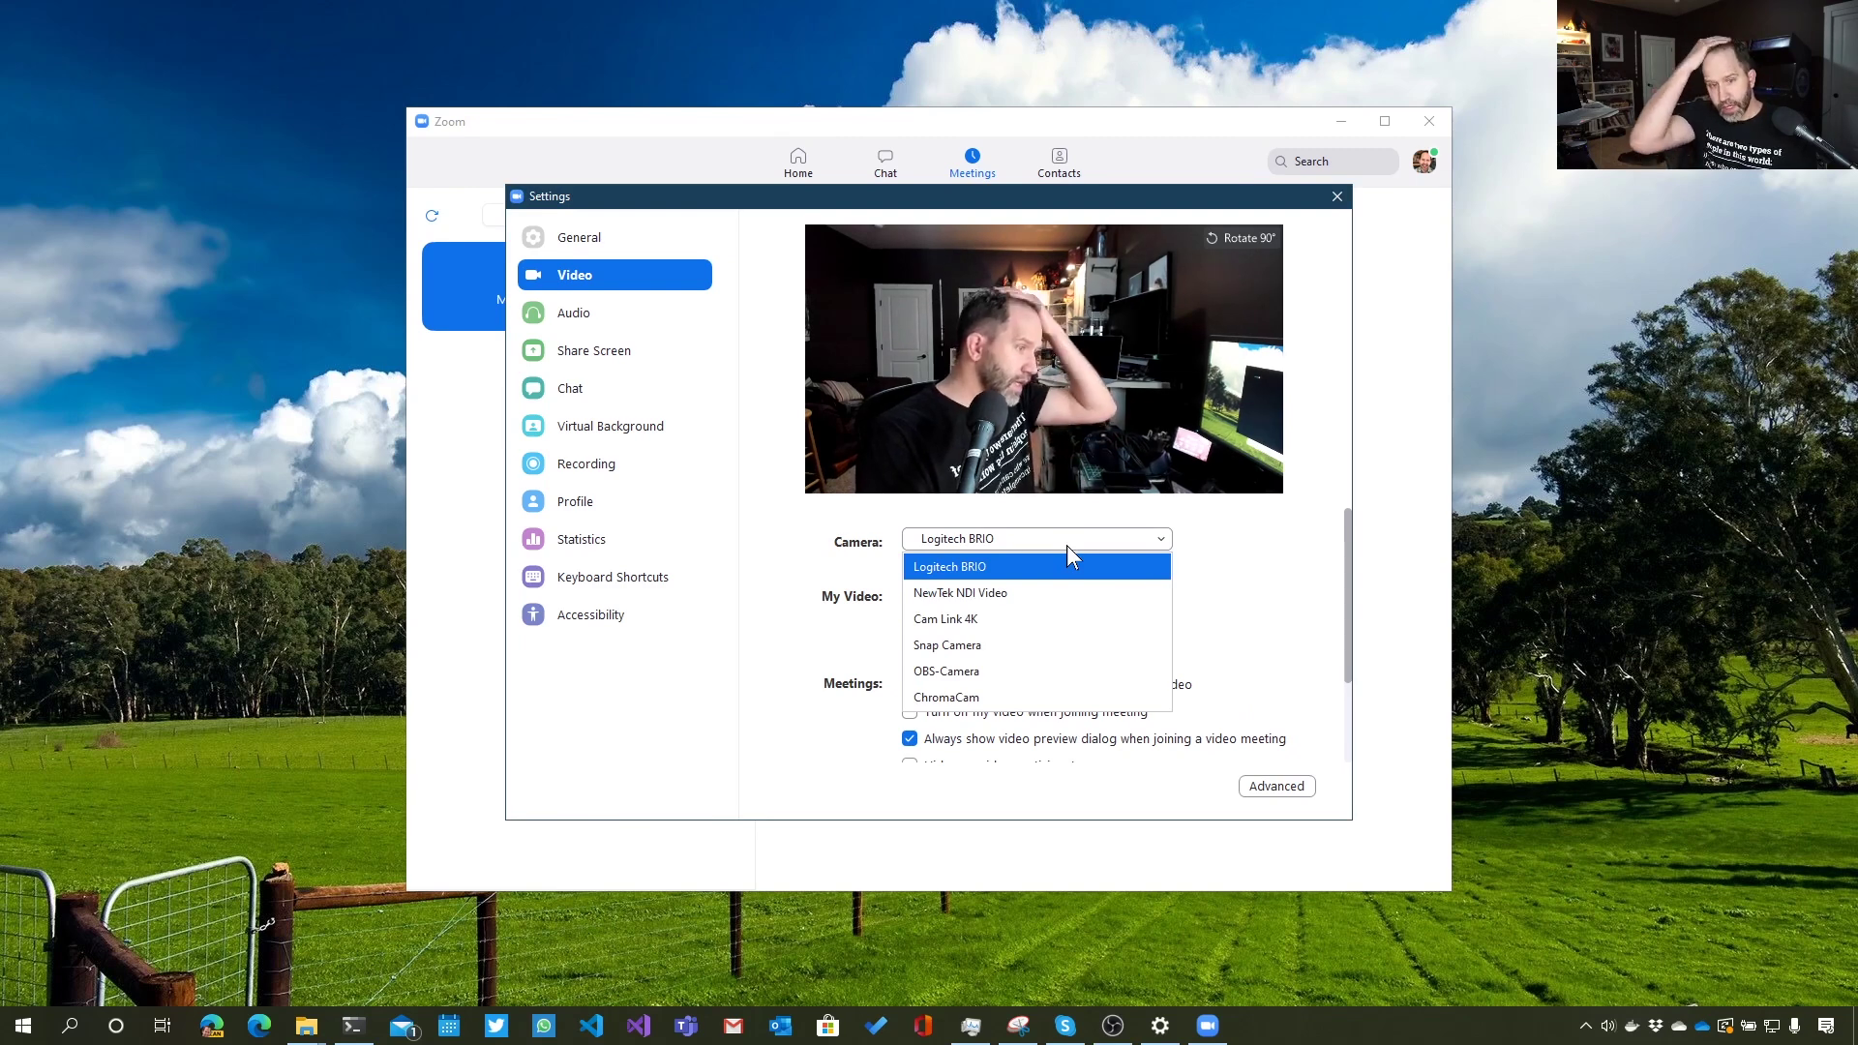
{"action": "left_click", "coordinate": [984, 624]}
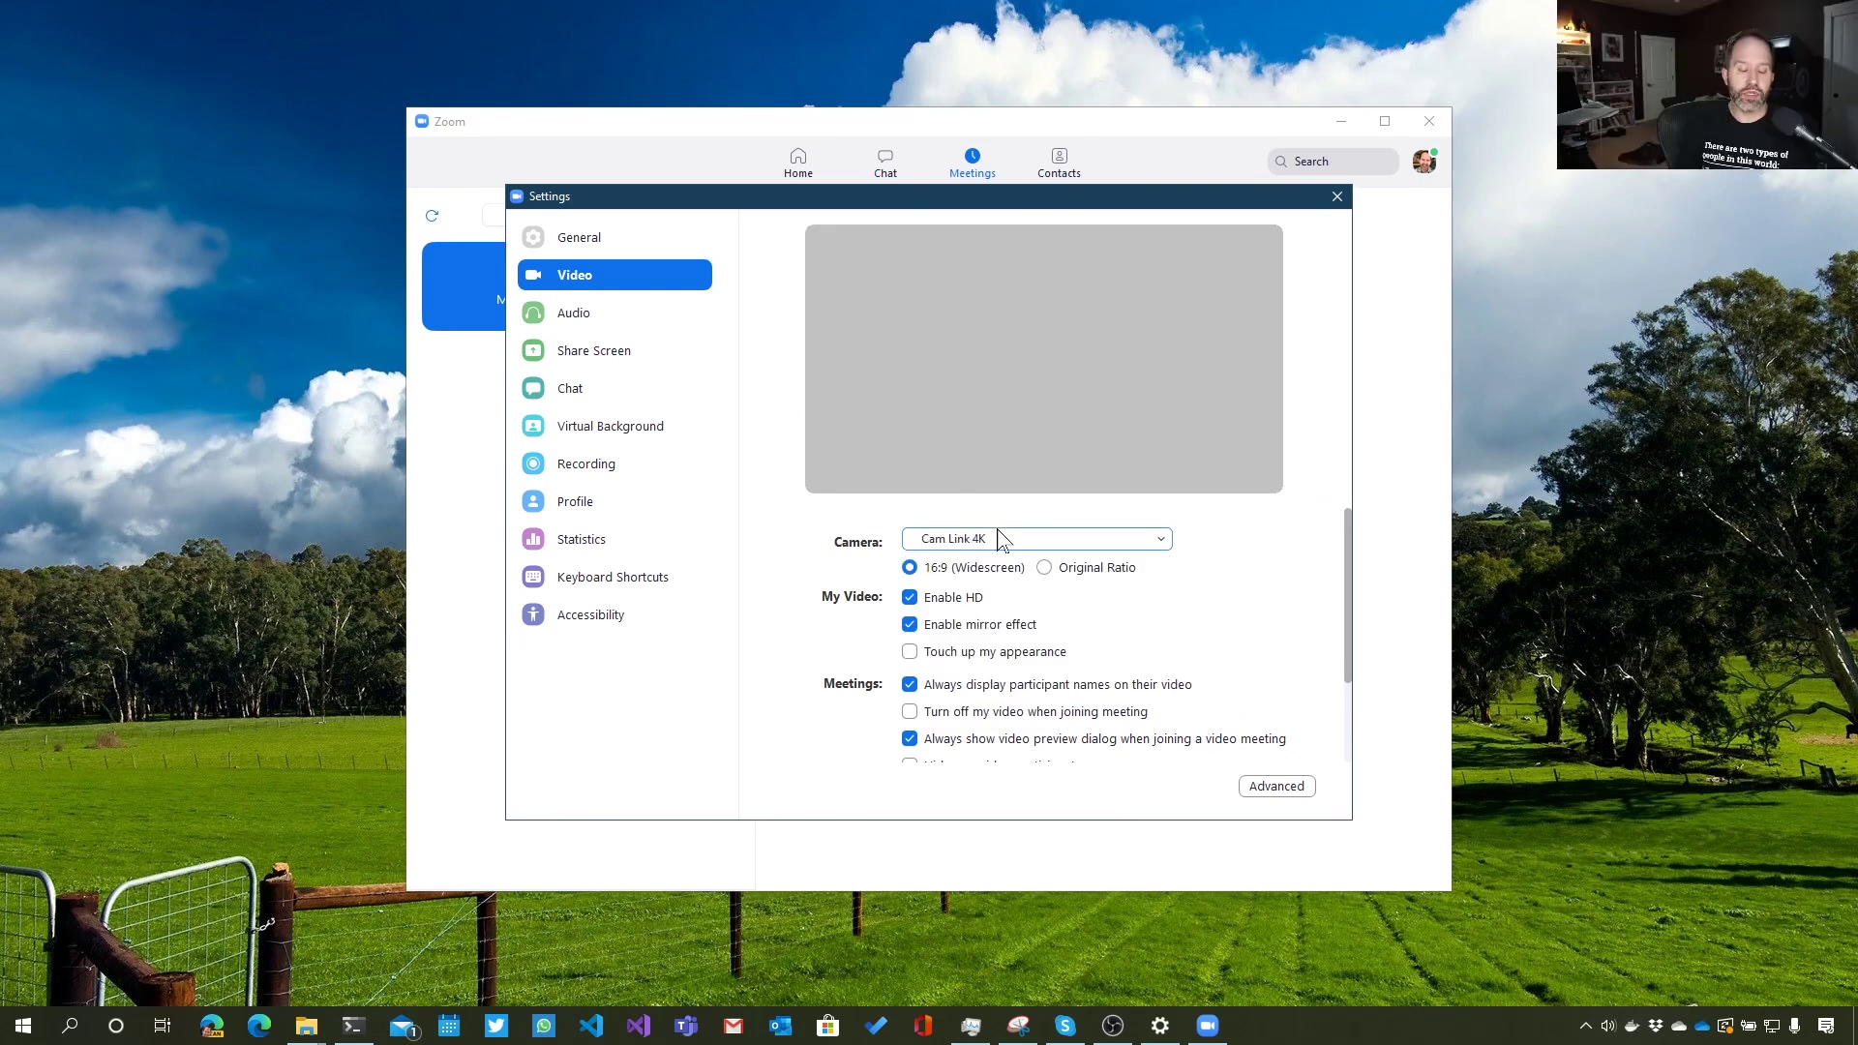
{"action": "left_click", "coordinate": [1018, 540]}
{"action": "left_click", "coordinate": [1009, 597]}
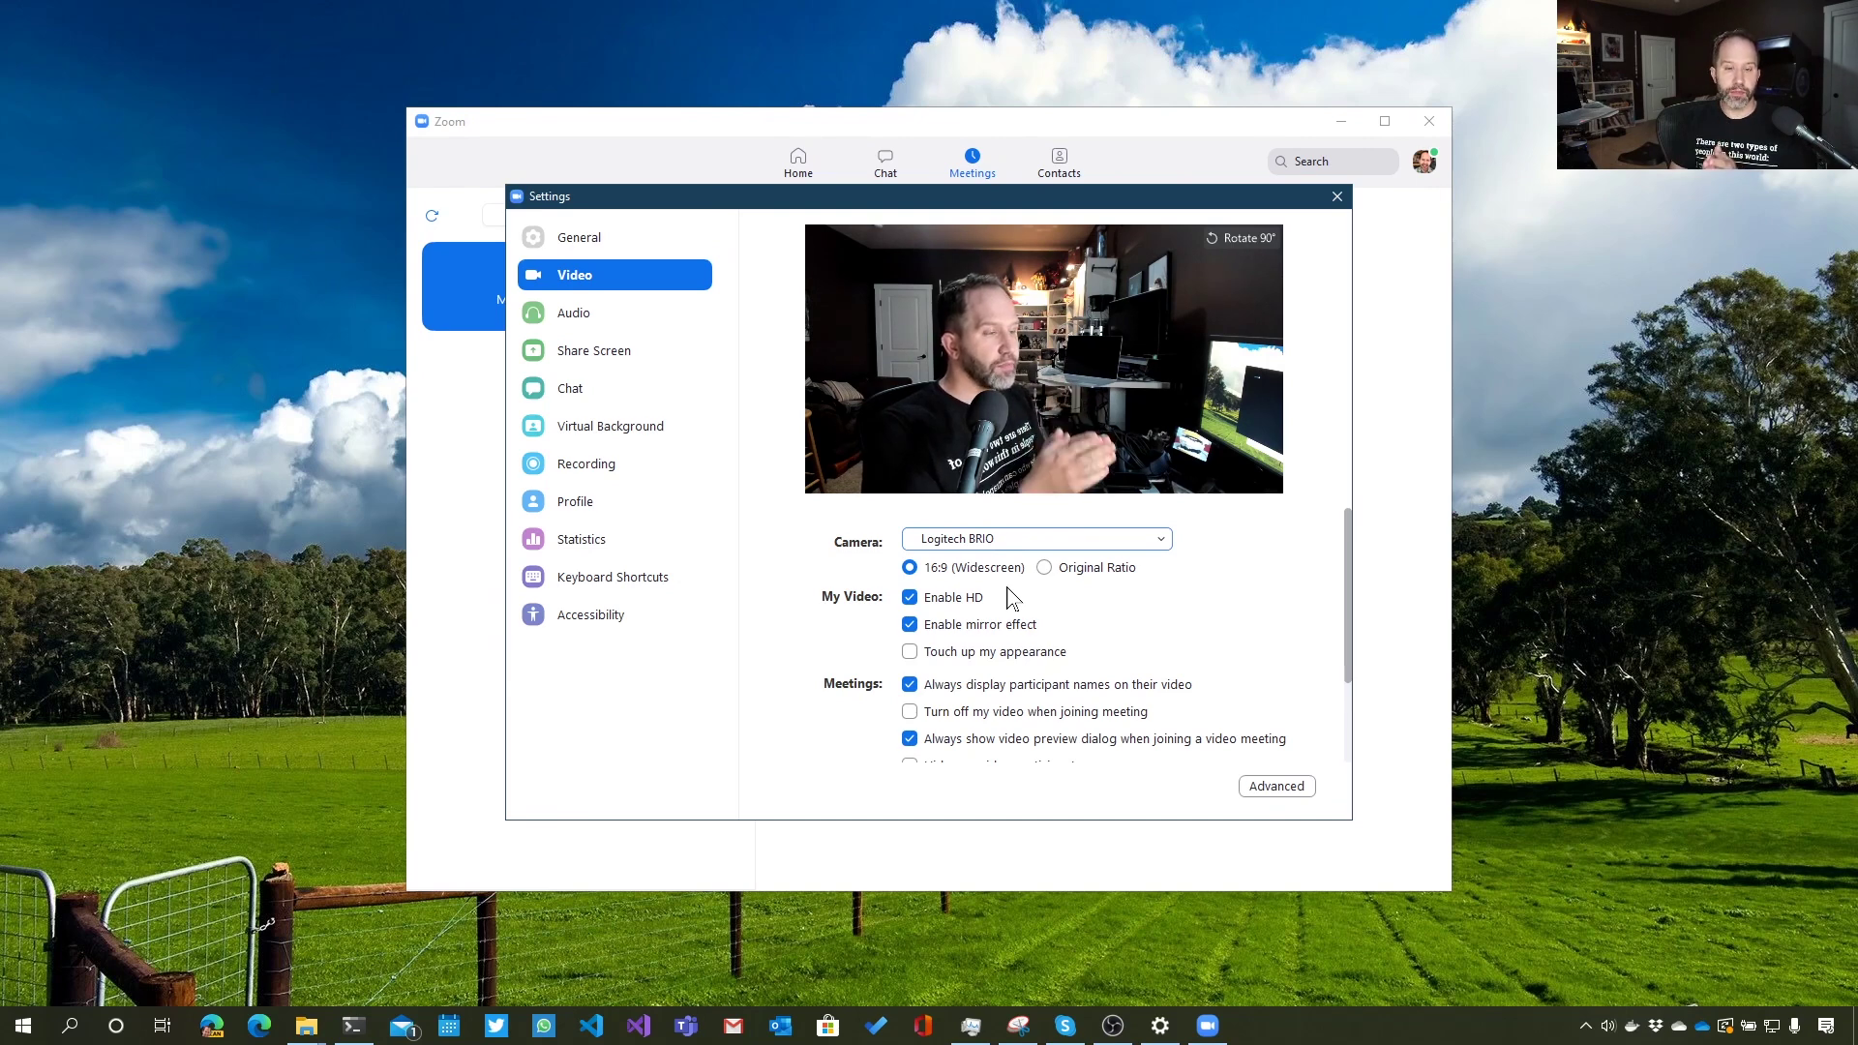
{"action": "left_click", "coordinate": [1034, 538]}
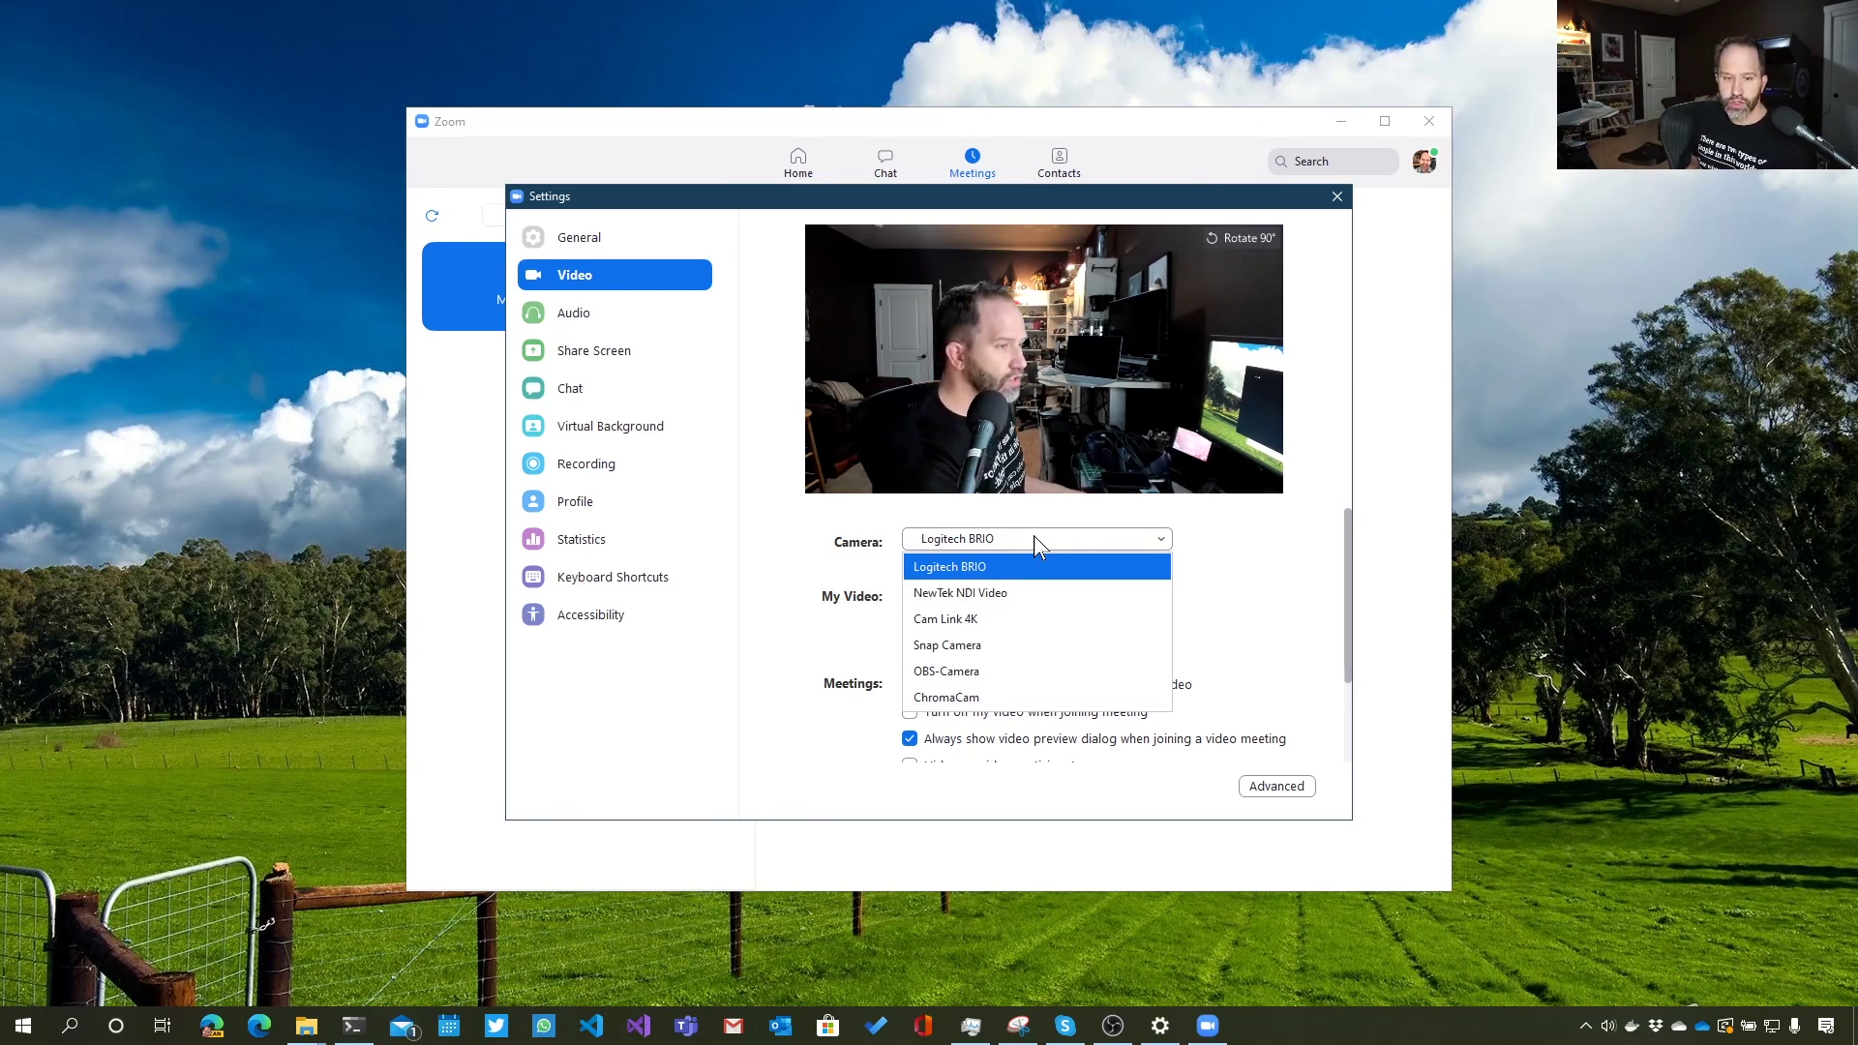
Keep Logitech BRIO as Zoom's camera, then launch Microsoft Edge from the taskbar.
{"action": "left_click", "coordinate": [1069, 539]}
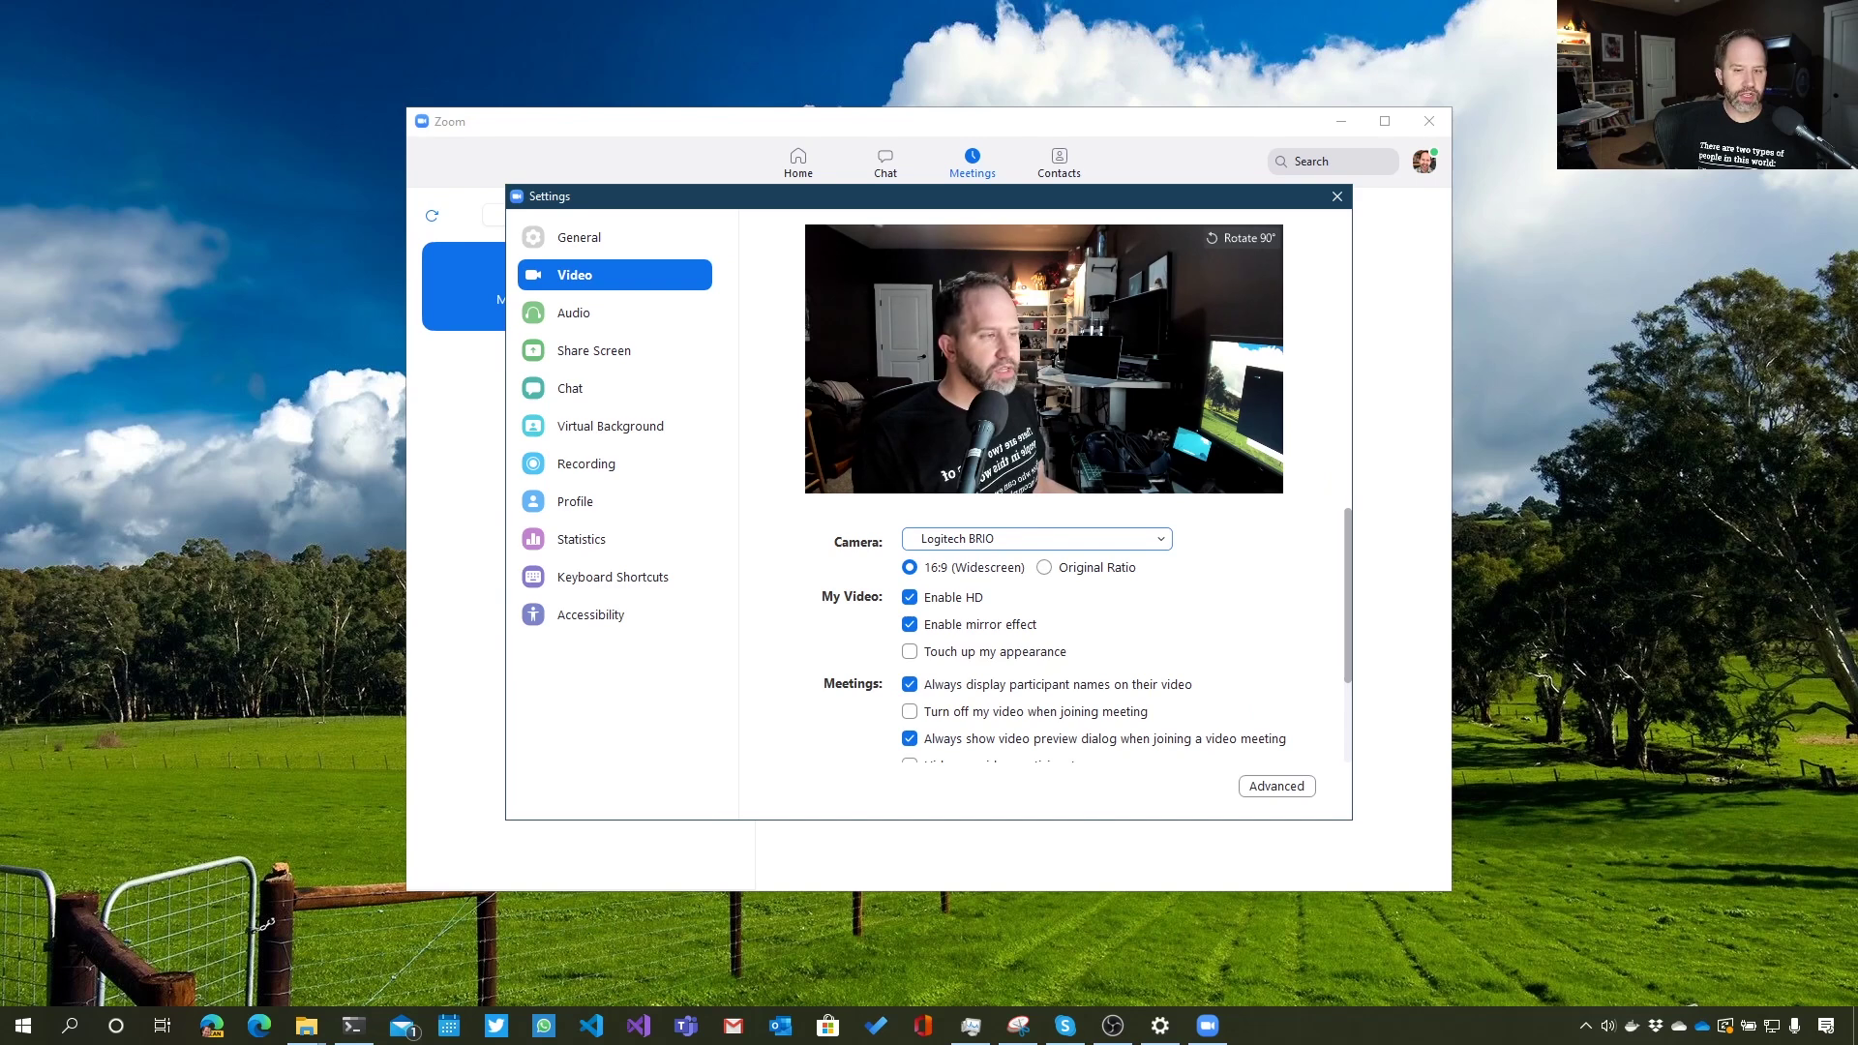
{"action": "left_click", "coordinate": [212, 1024]}
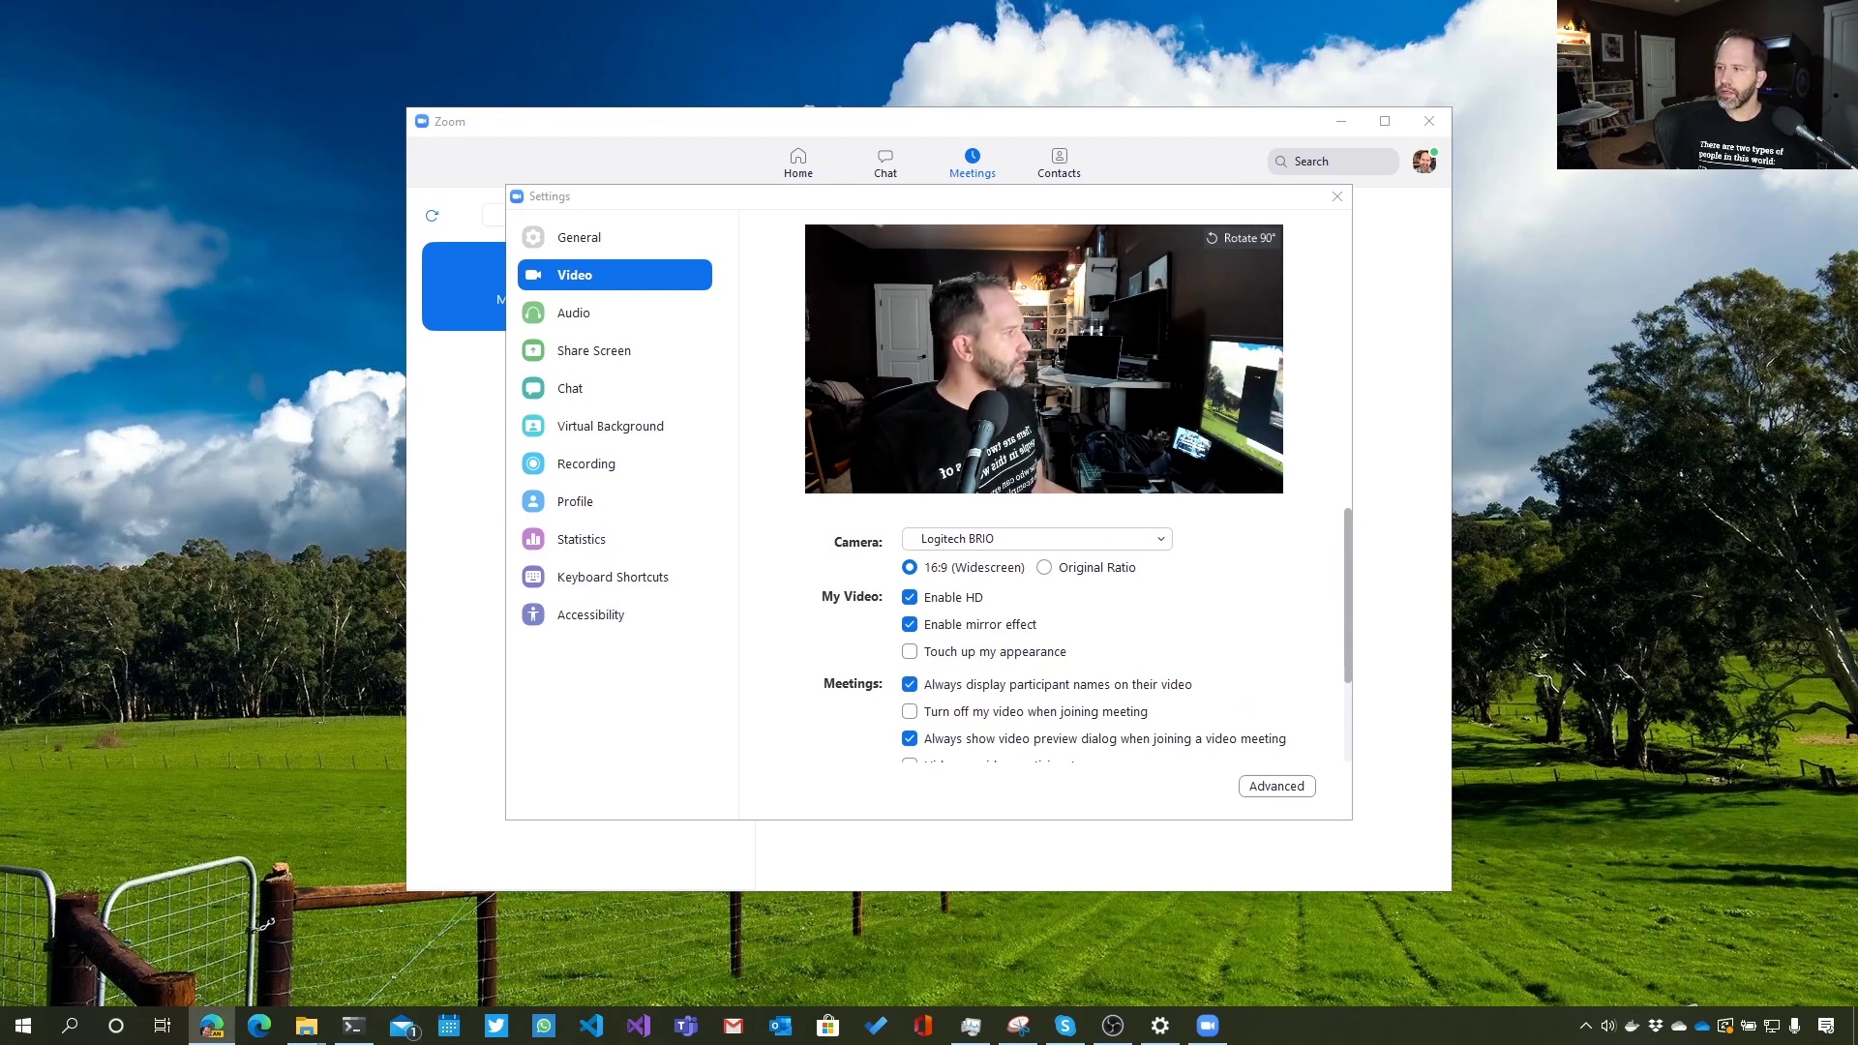
Run the fast.com speed test in Edge (440 Mbps) with Zoom Settings moved aside.
{"action": "left_click_drag", "start_coordinate": [559, 213], "coordinate": [1115, 544]}
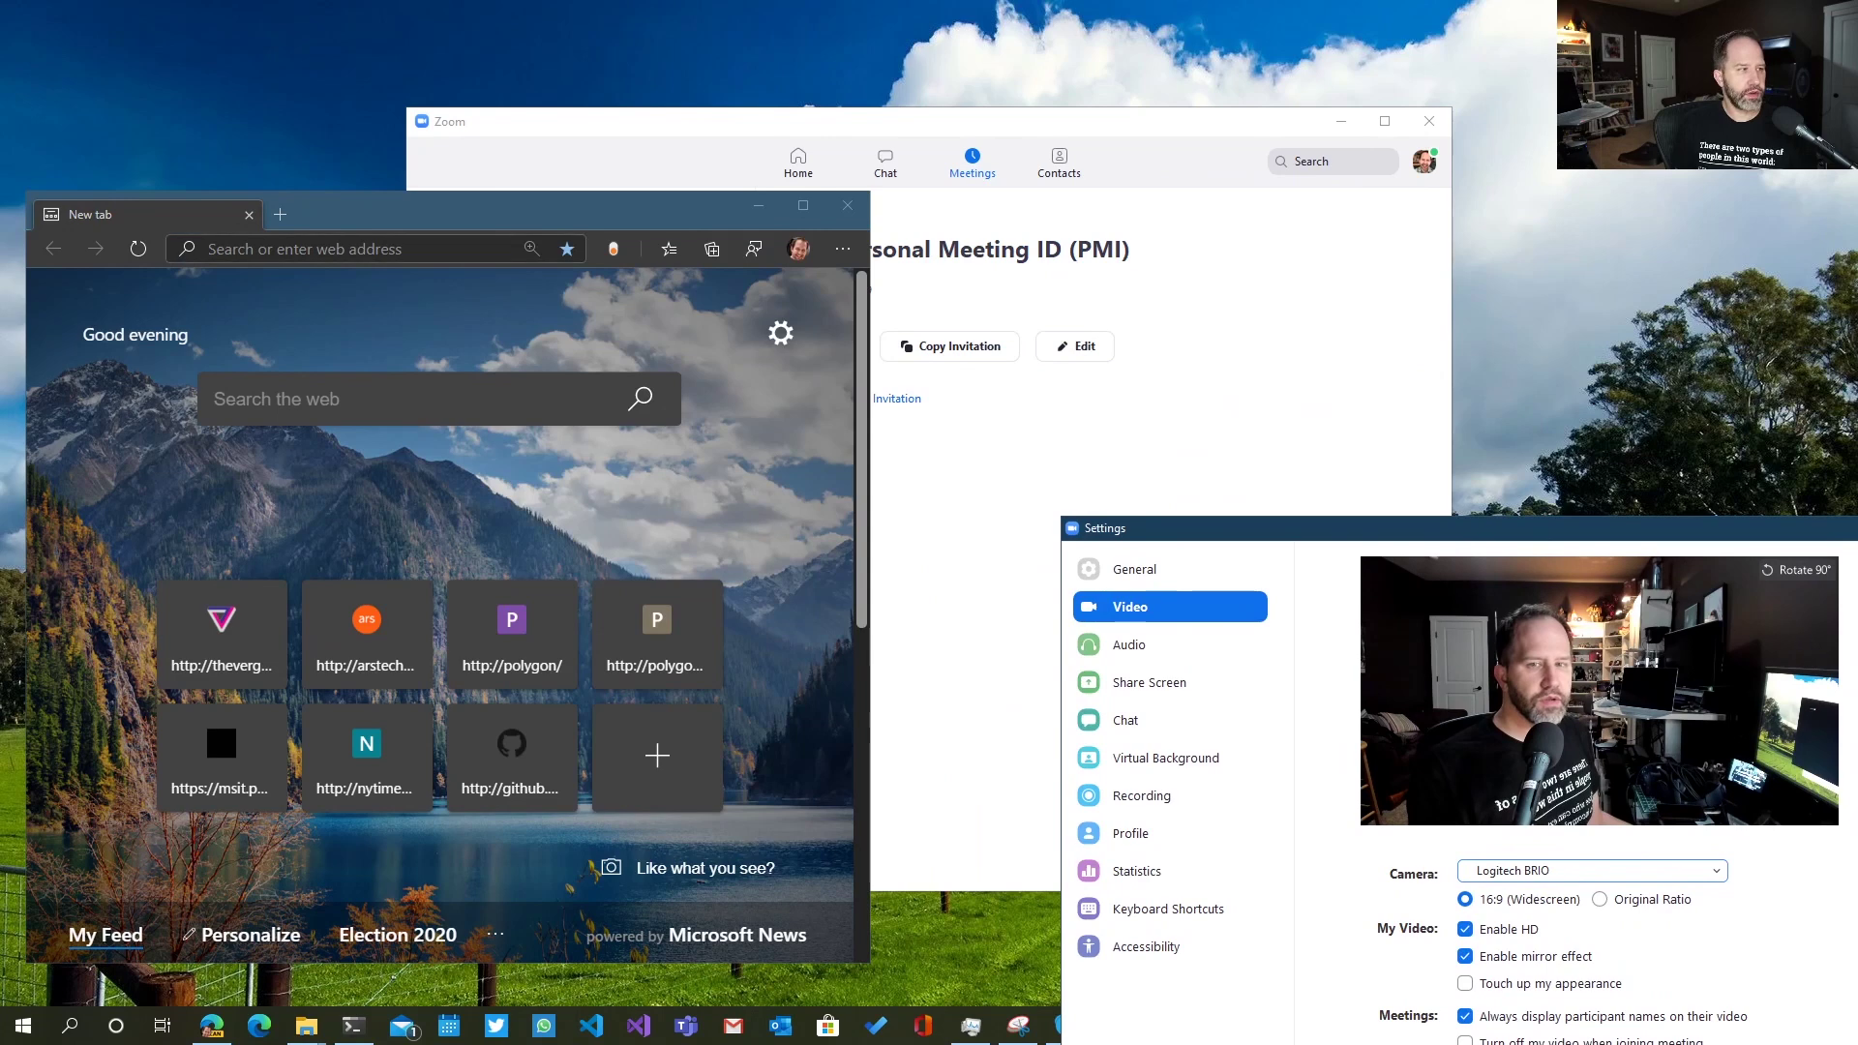
{"action": "left_click", "coordinate": [413, 246]}
{"action": "type", "text": "fast.com"}
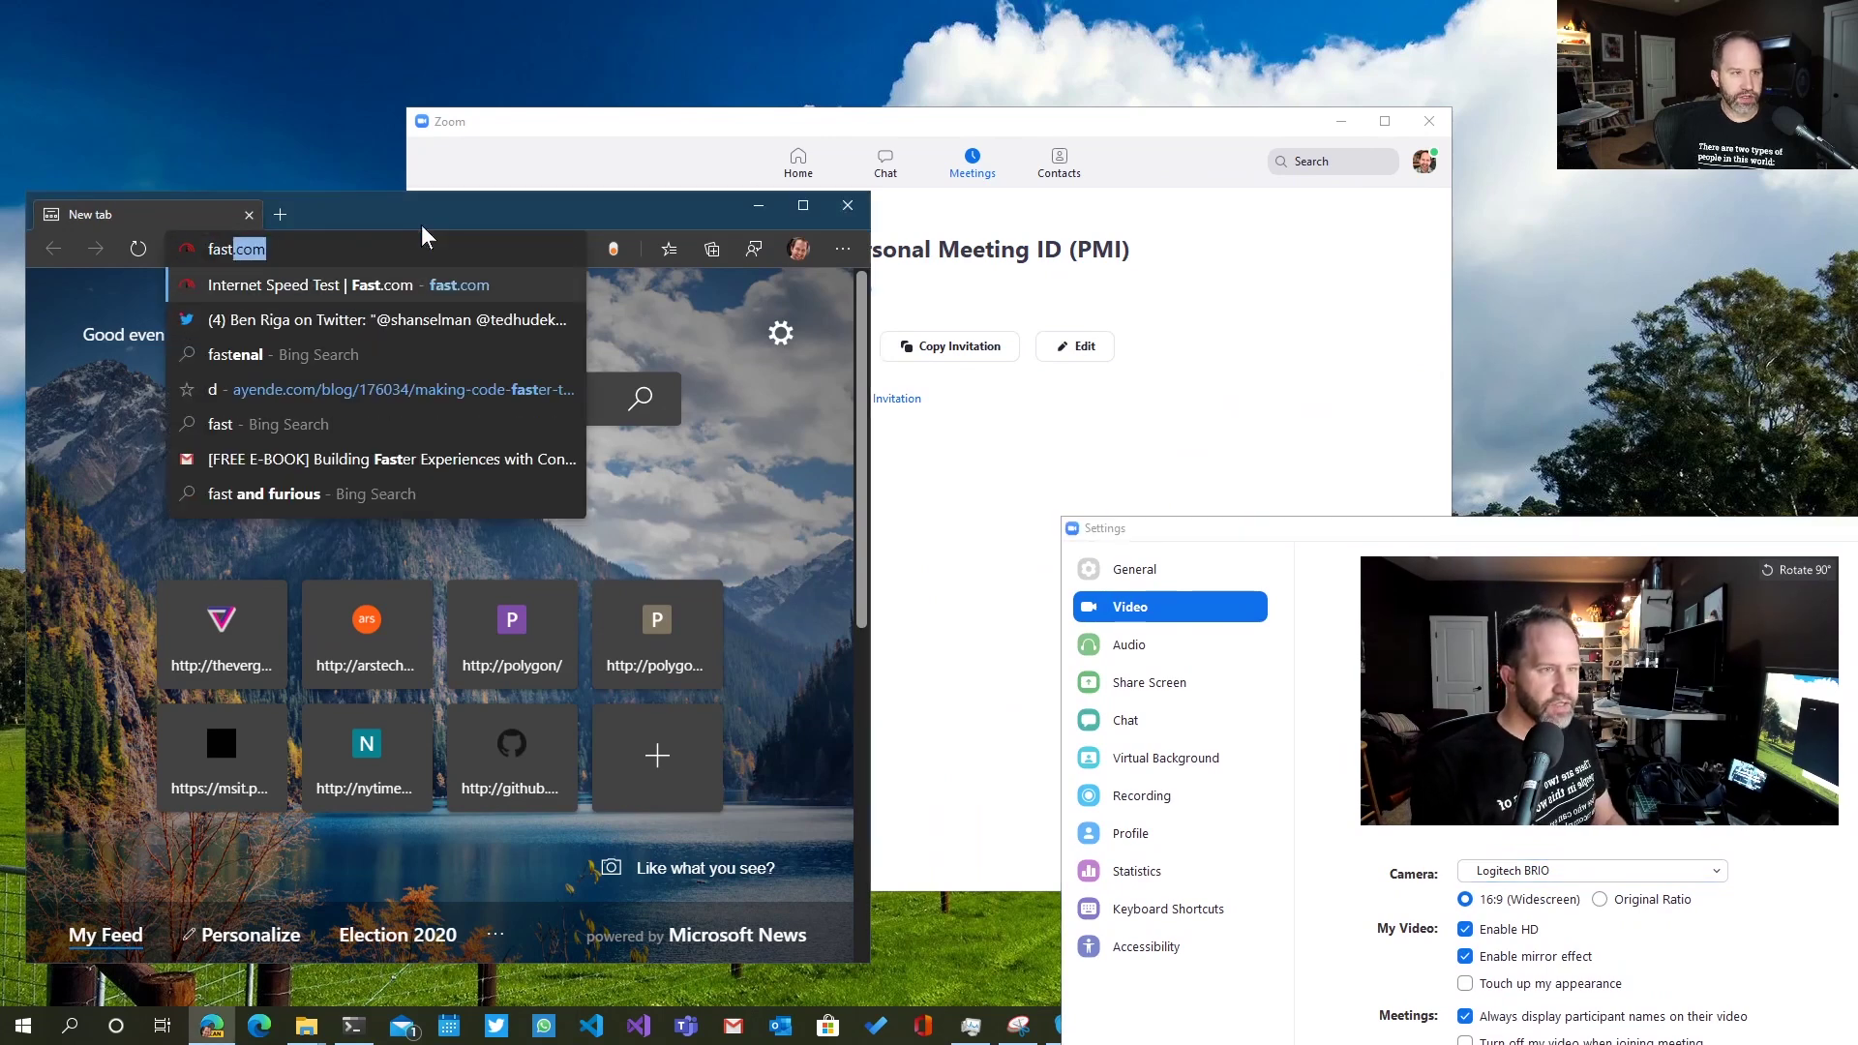
{"action": "key", "text": "Return"}
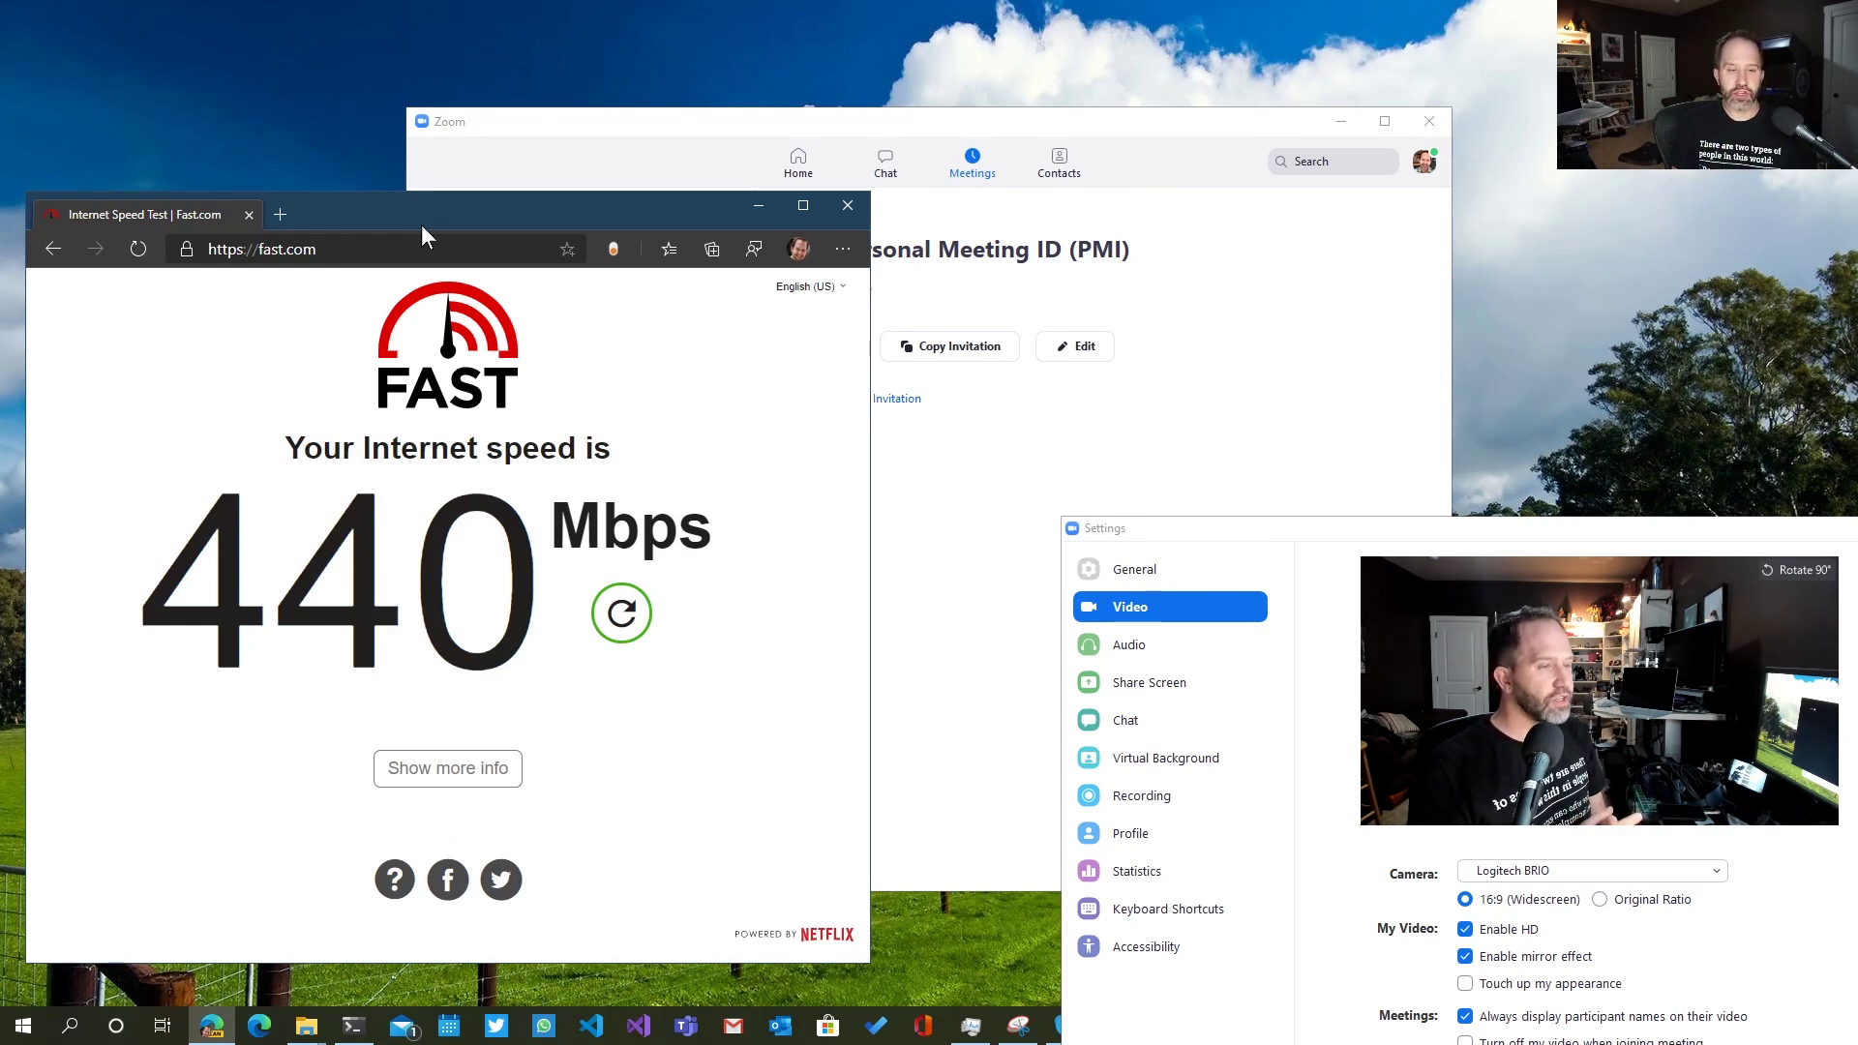
{"action": "left_click_drag", "start_coordinate": [1272, 535], "coordinate": [1163, 367]}
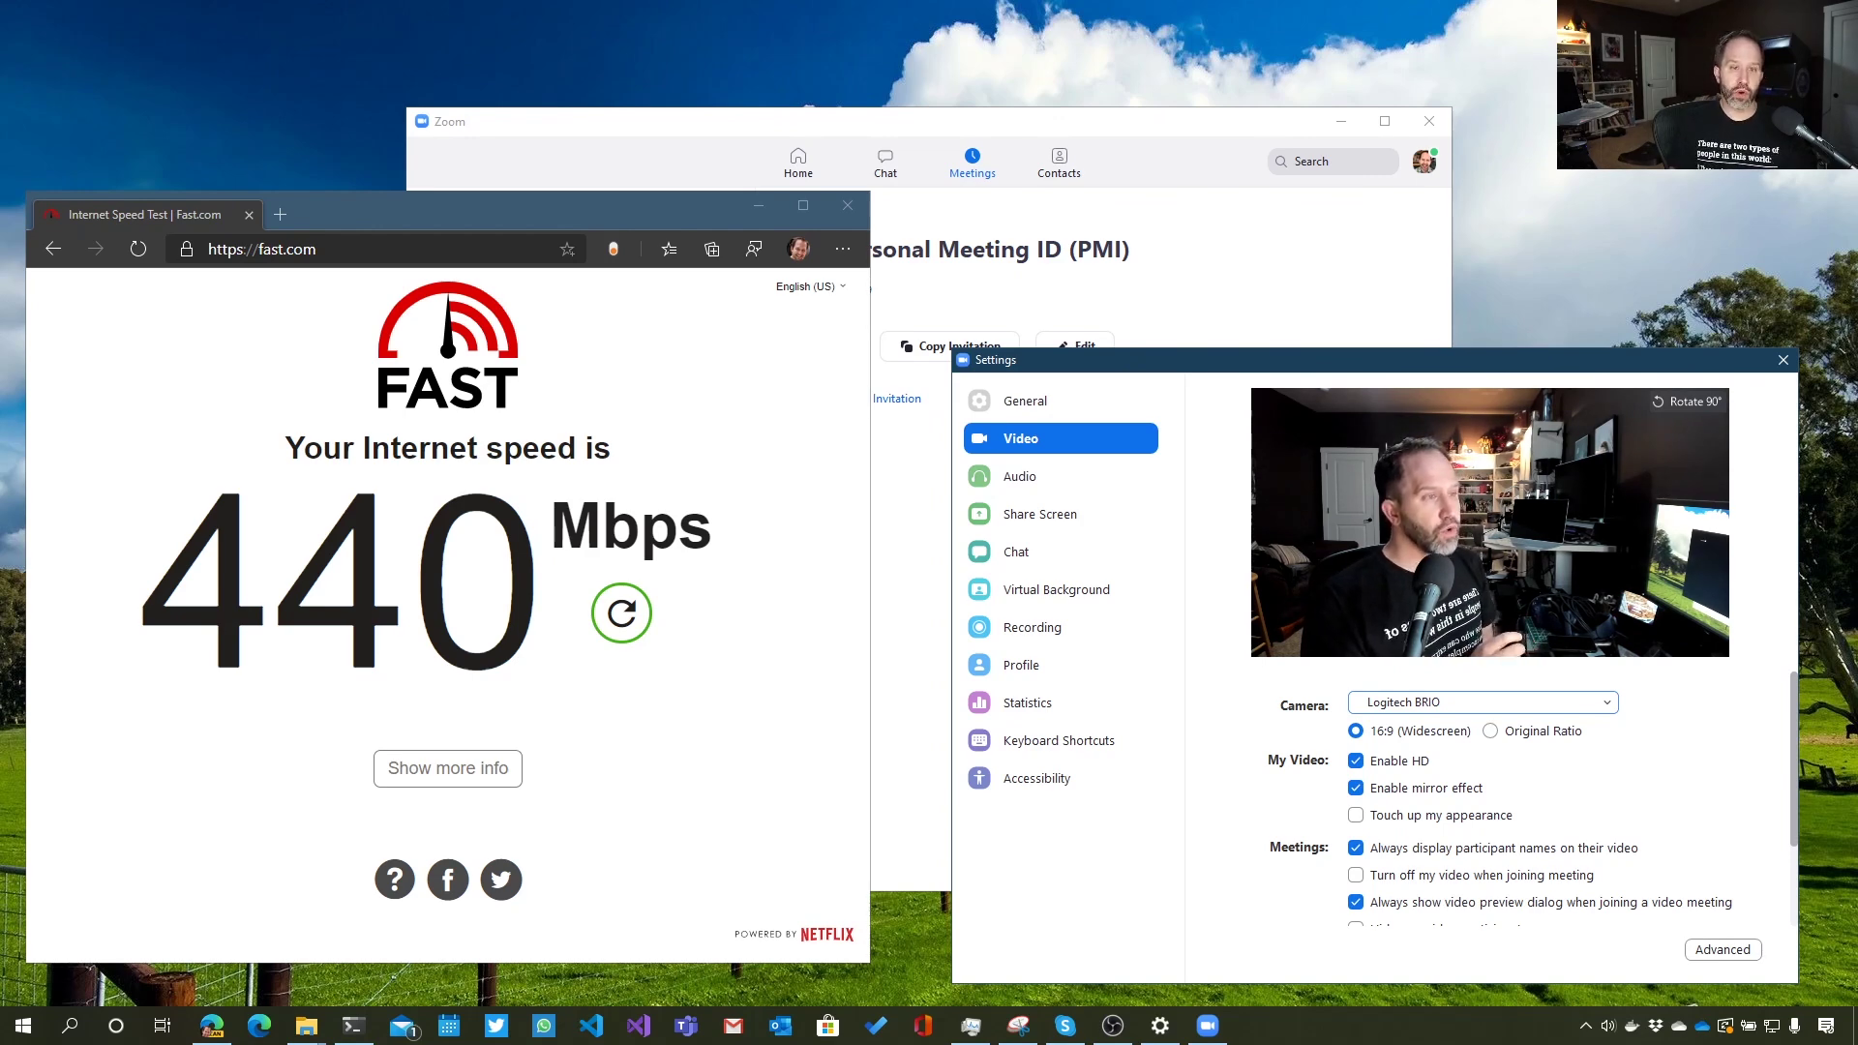
{"action": "left_click", "coordinate": [377, 248]}
Search the web for 'verizon router qos' and zoom the results page to 150%.
{"action": "type", "text": "verizon router qos"}
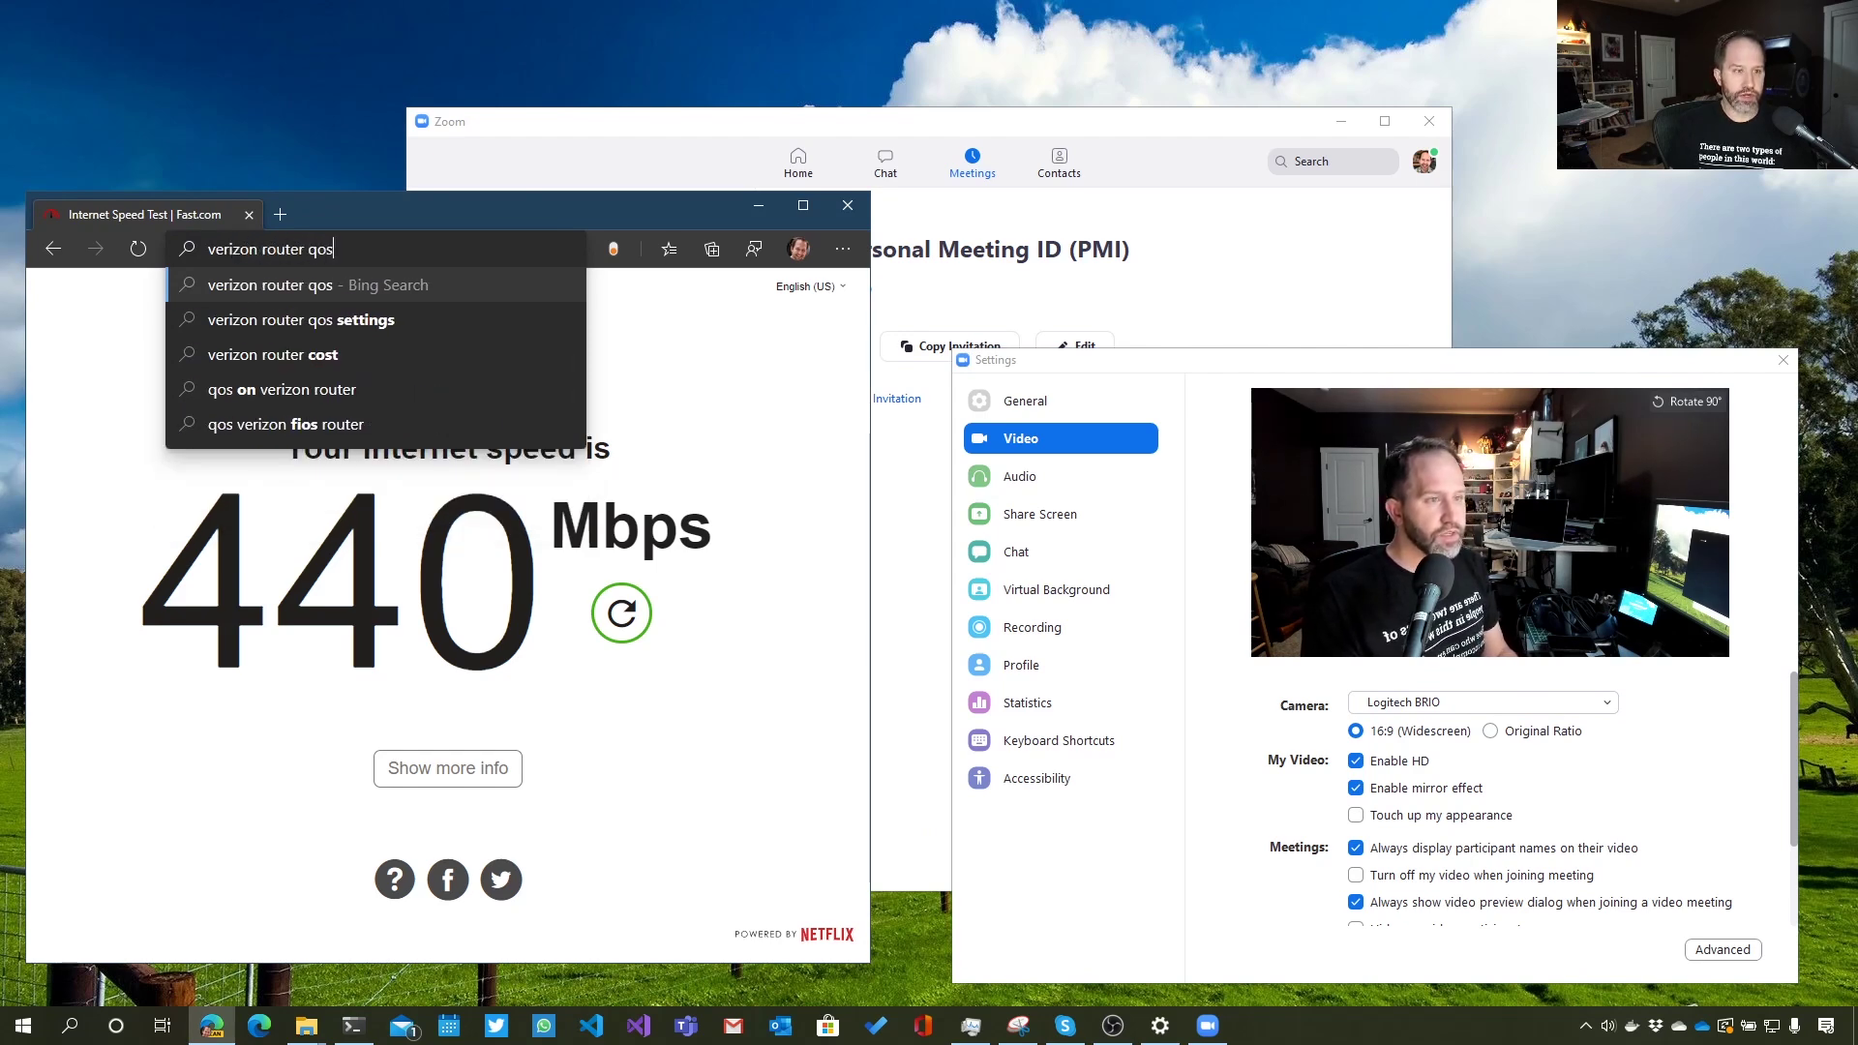
{"action": "key", "text": "Return"}
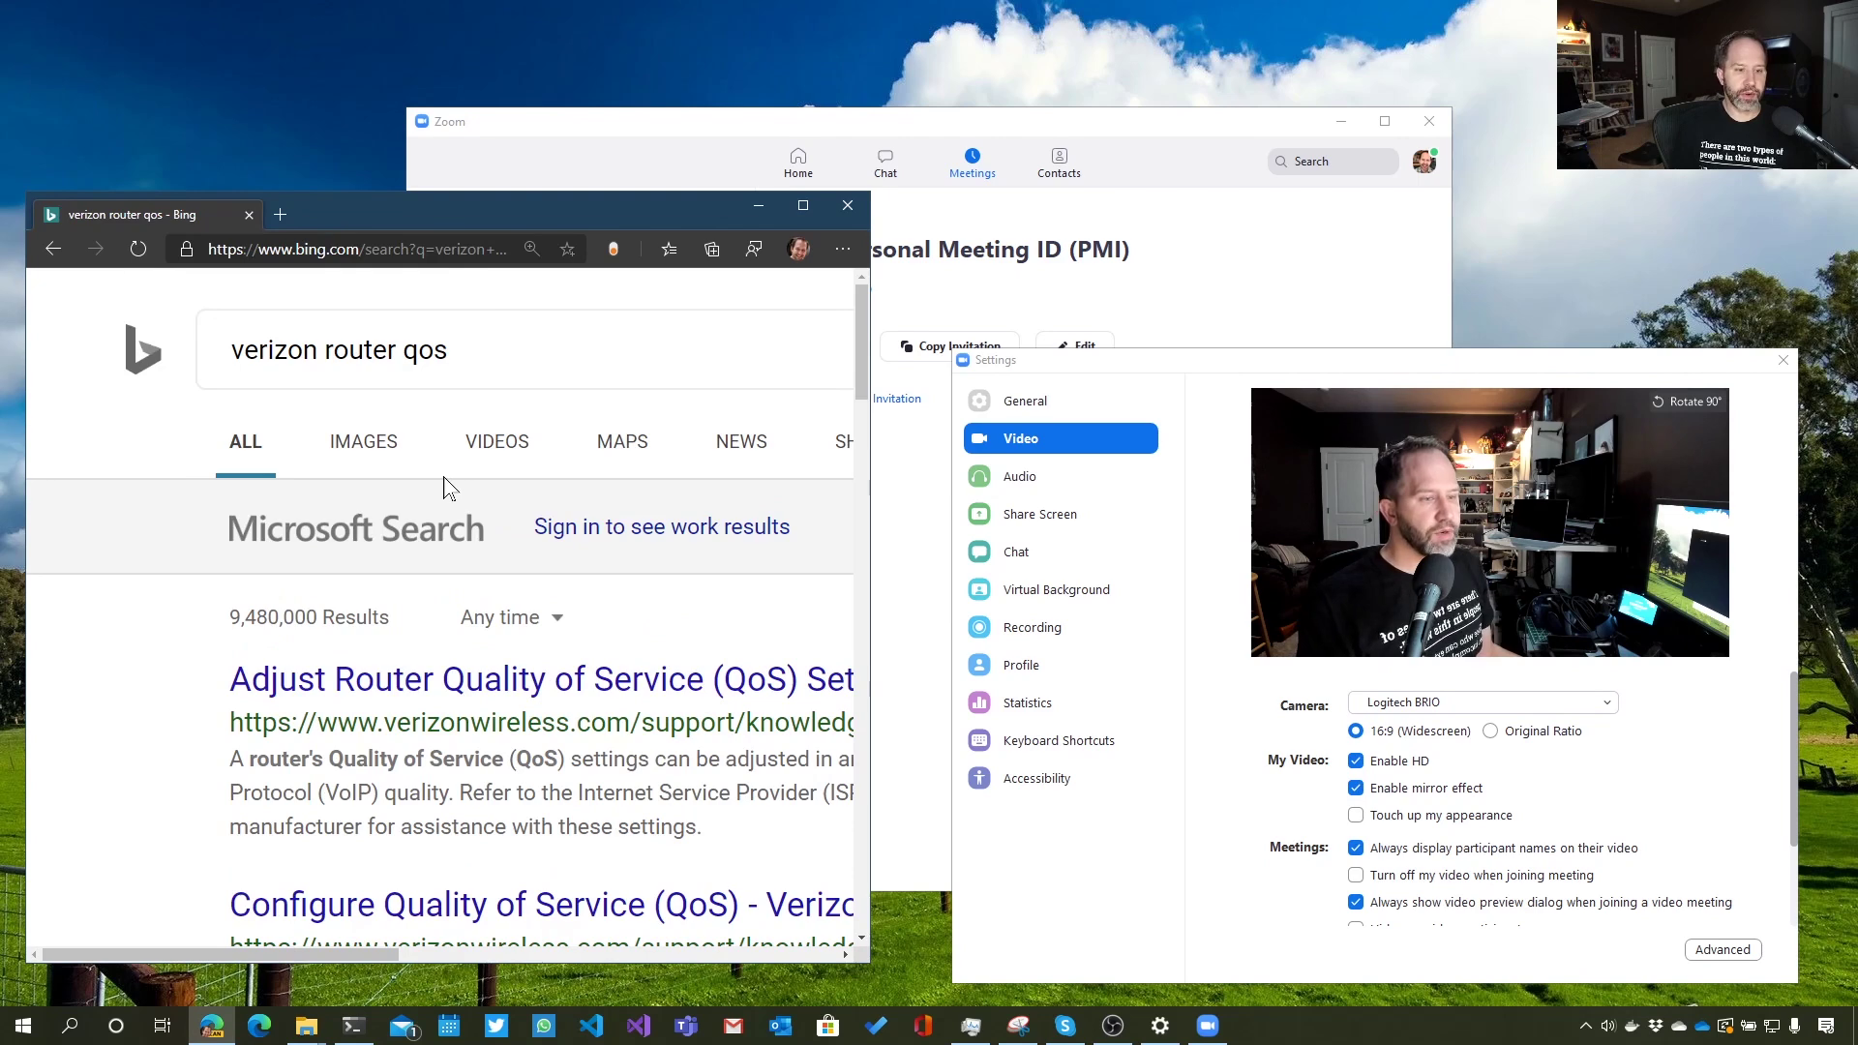
{"action": "key", "text": "ctrl+minus"}
{"action": "left_click_drag", "start_coordinate": [200, 620], "coordinate": [600, 689]}
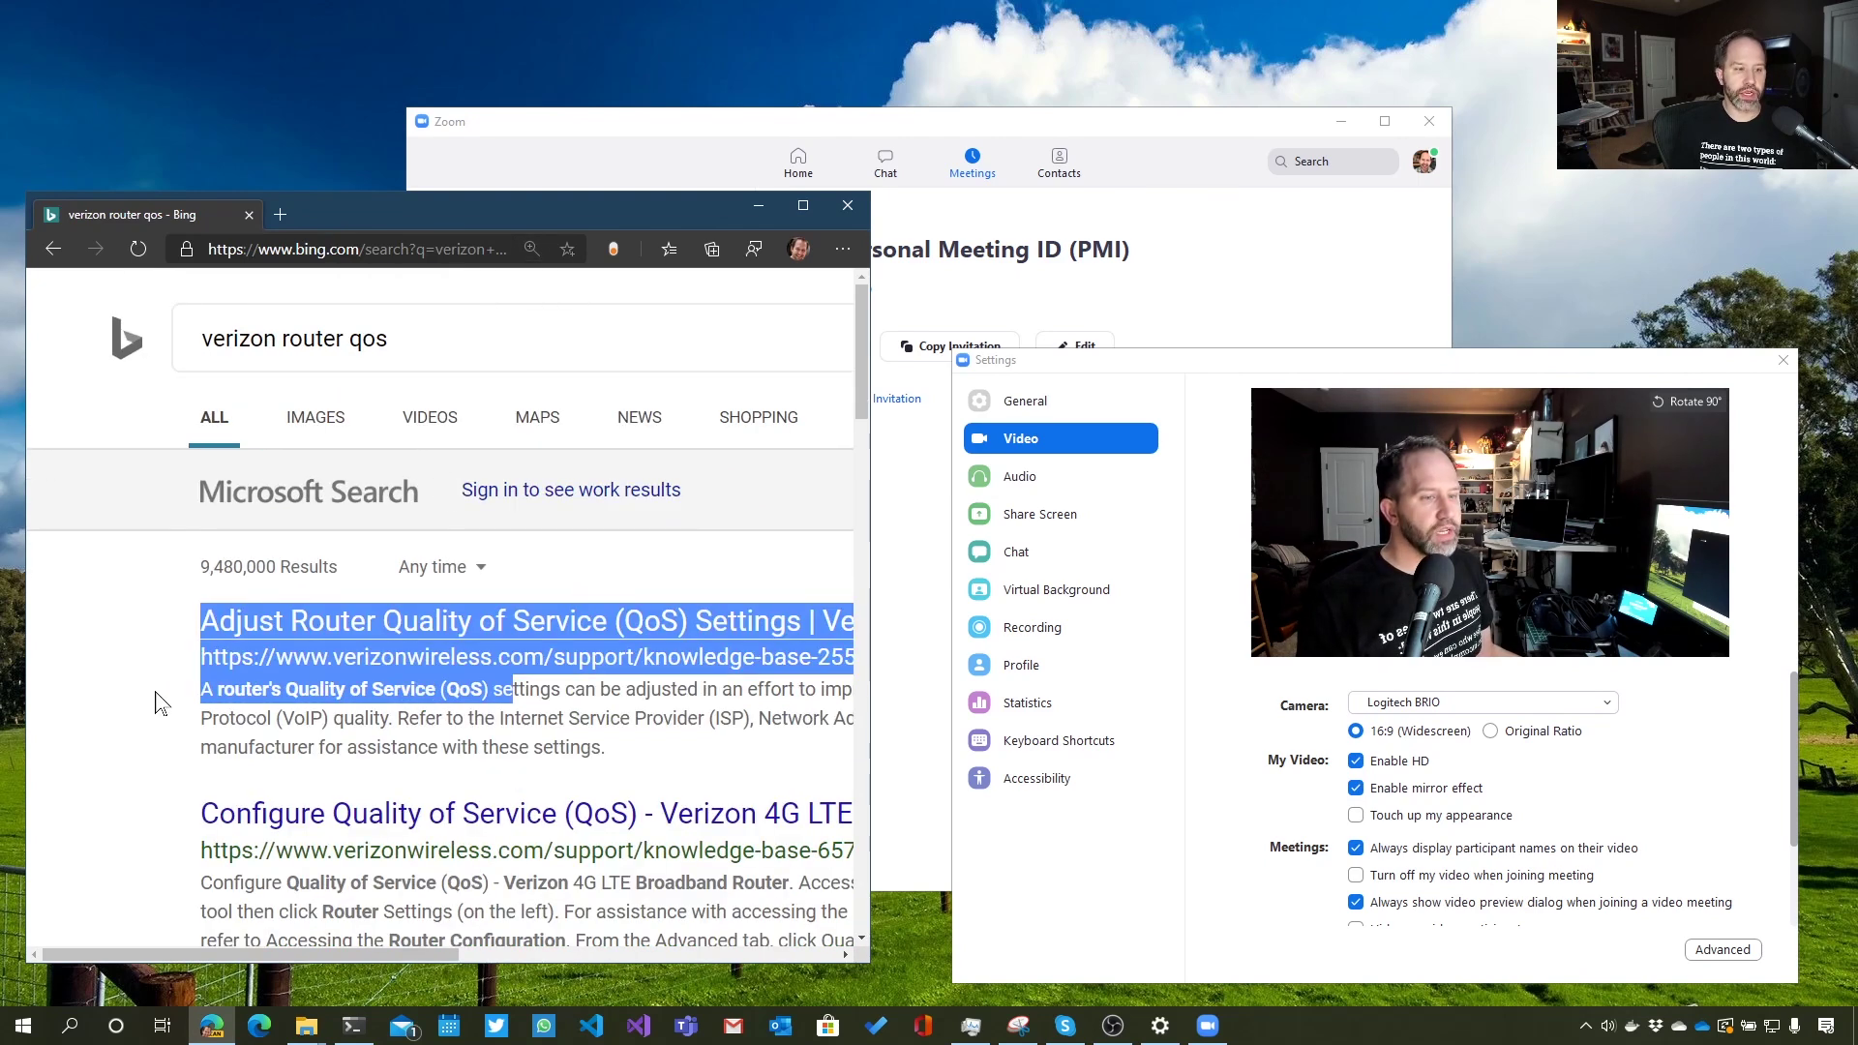
{"action": "left_click", "coordinate": [182, 697]}
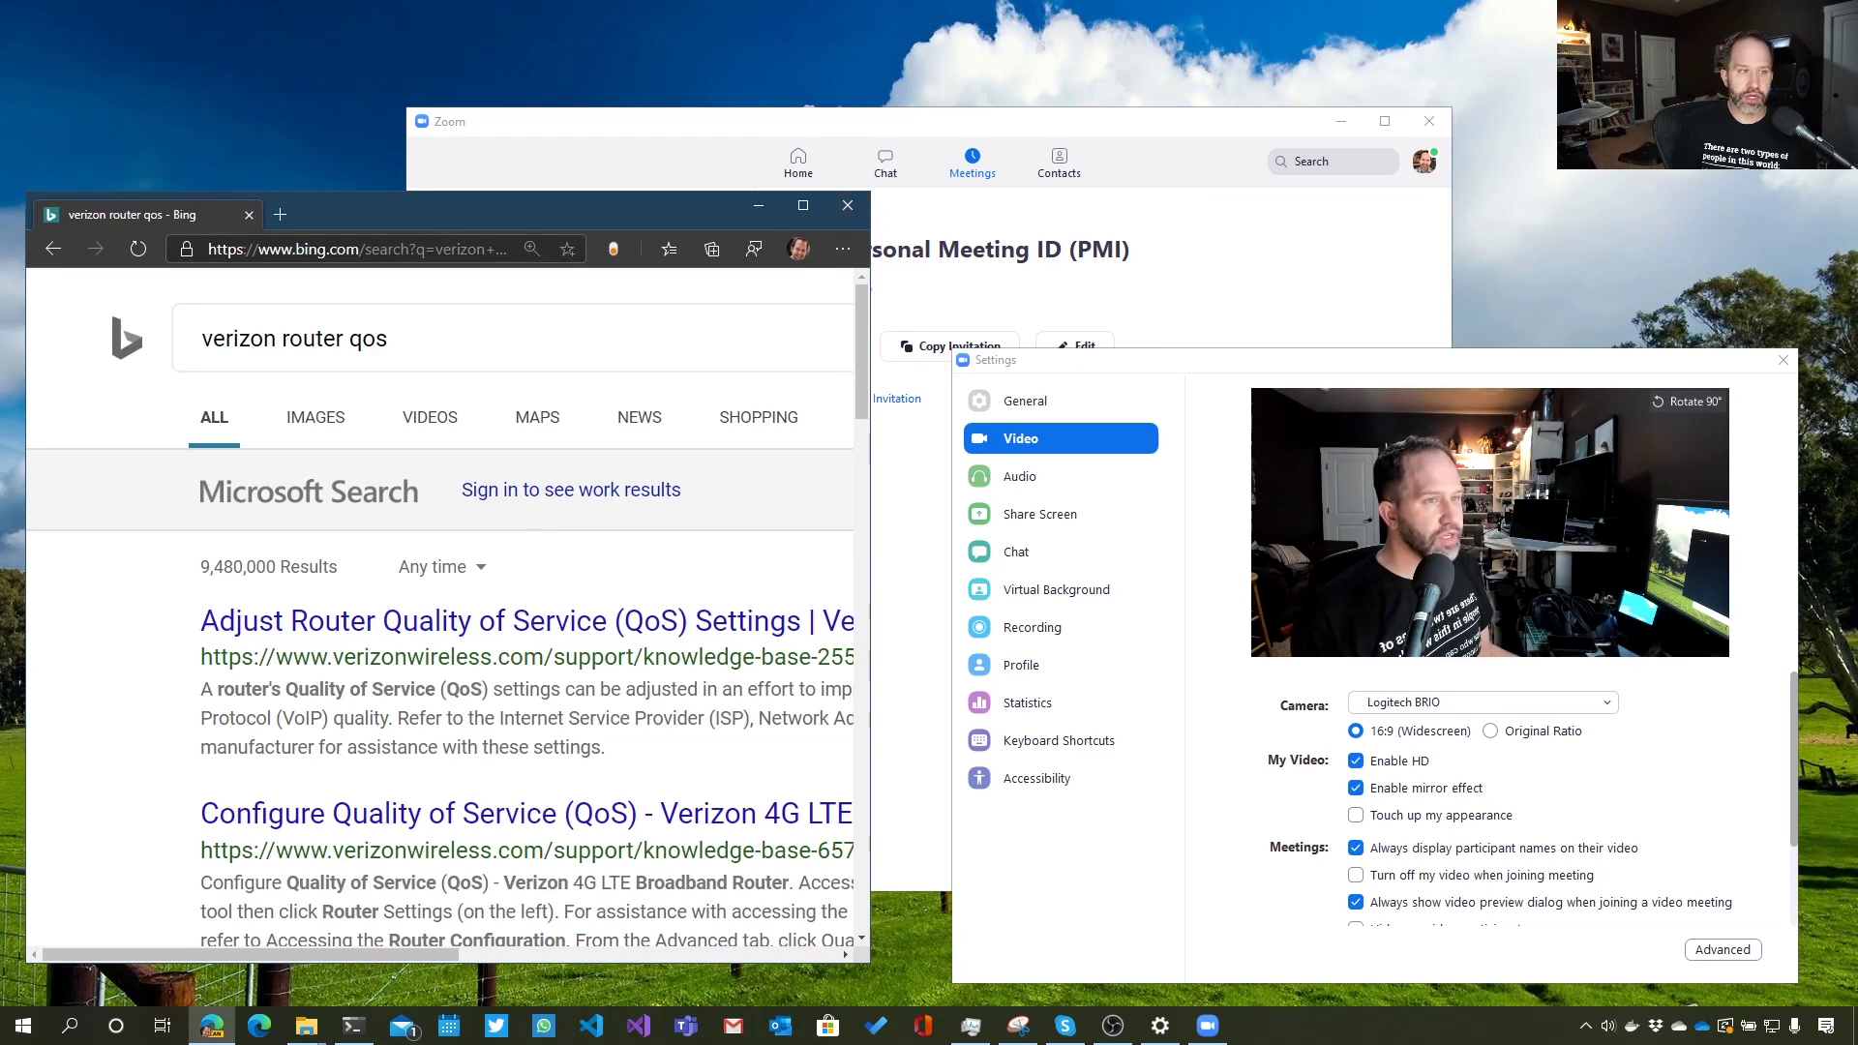
Rerun the Fast.com speed test, then close Microsoft Edge.
{"action": "left_click", "coordinate": [235, 249]}
{"action": "type", "text": "fast.com"}
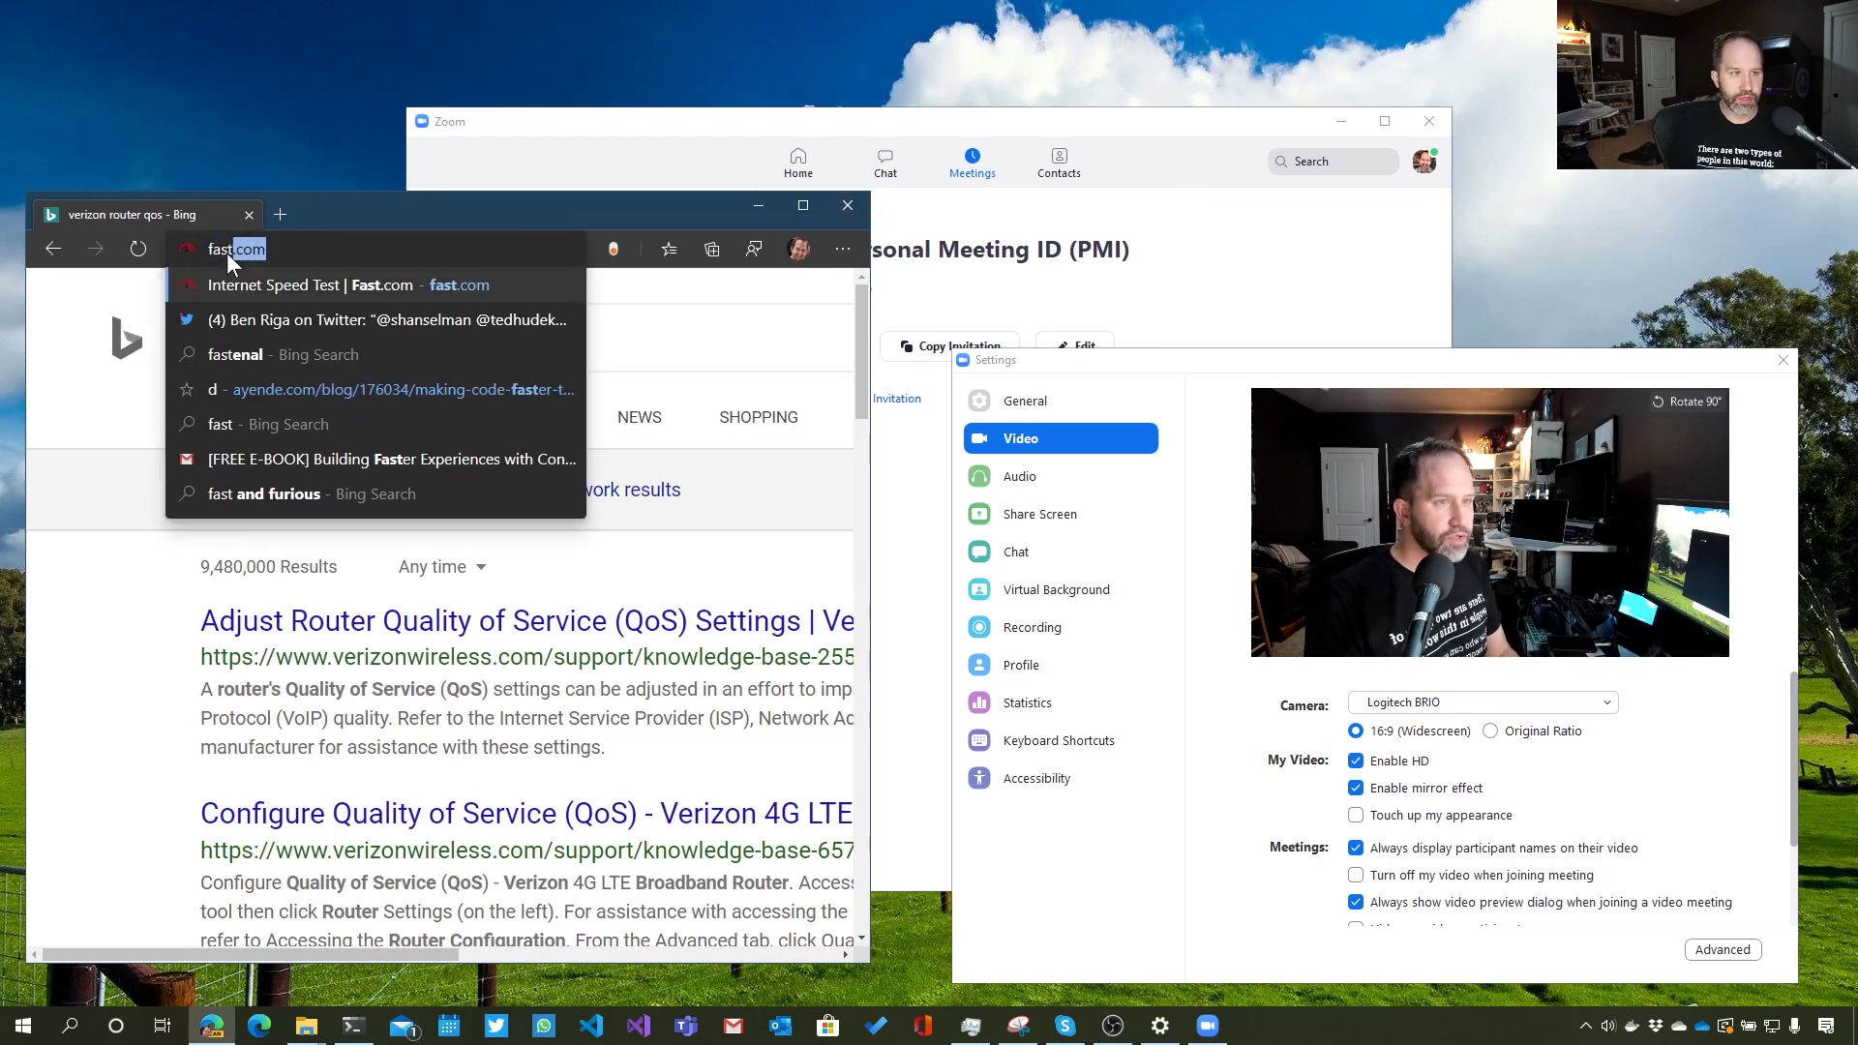
{"action": "key", "text": "Return"}
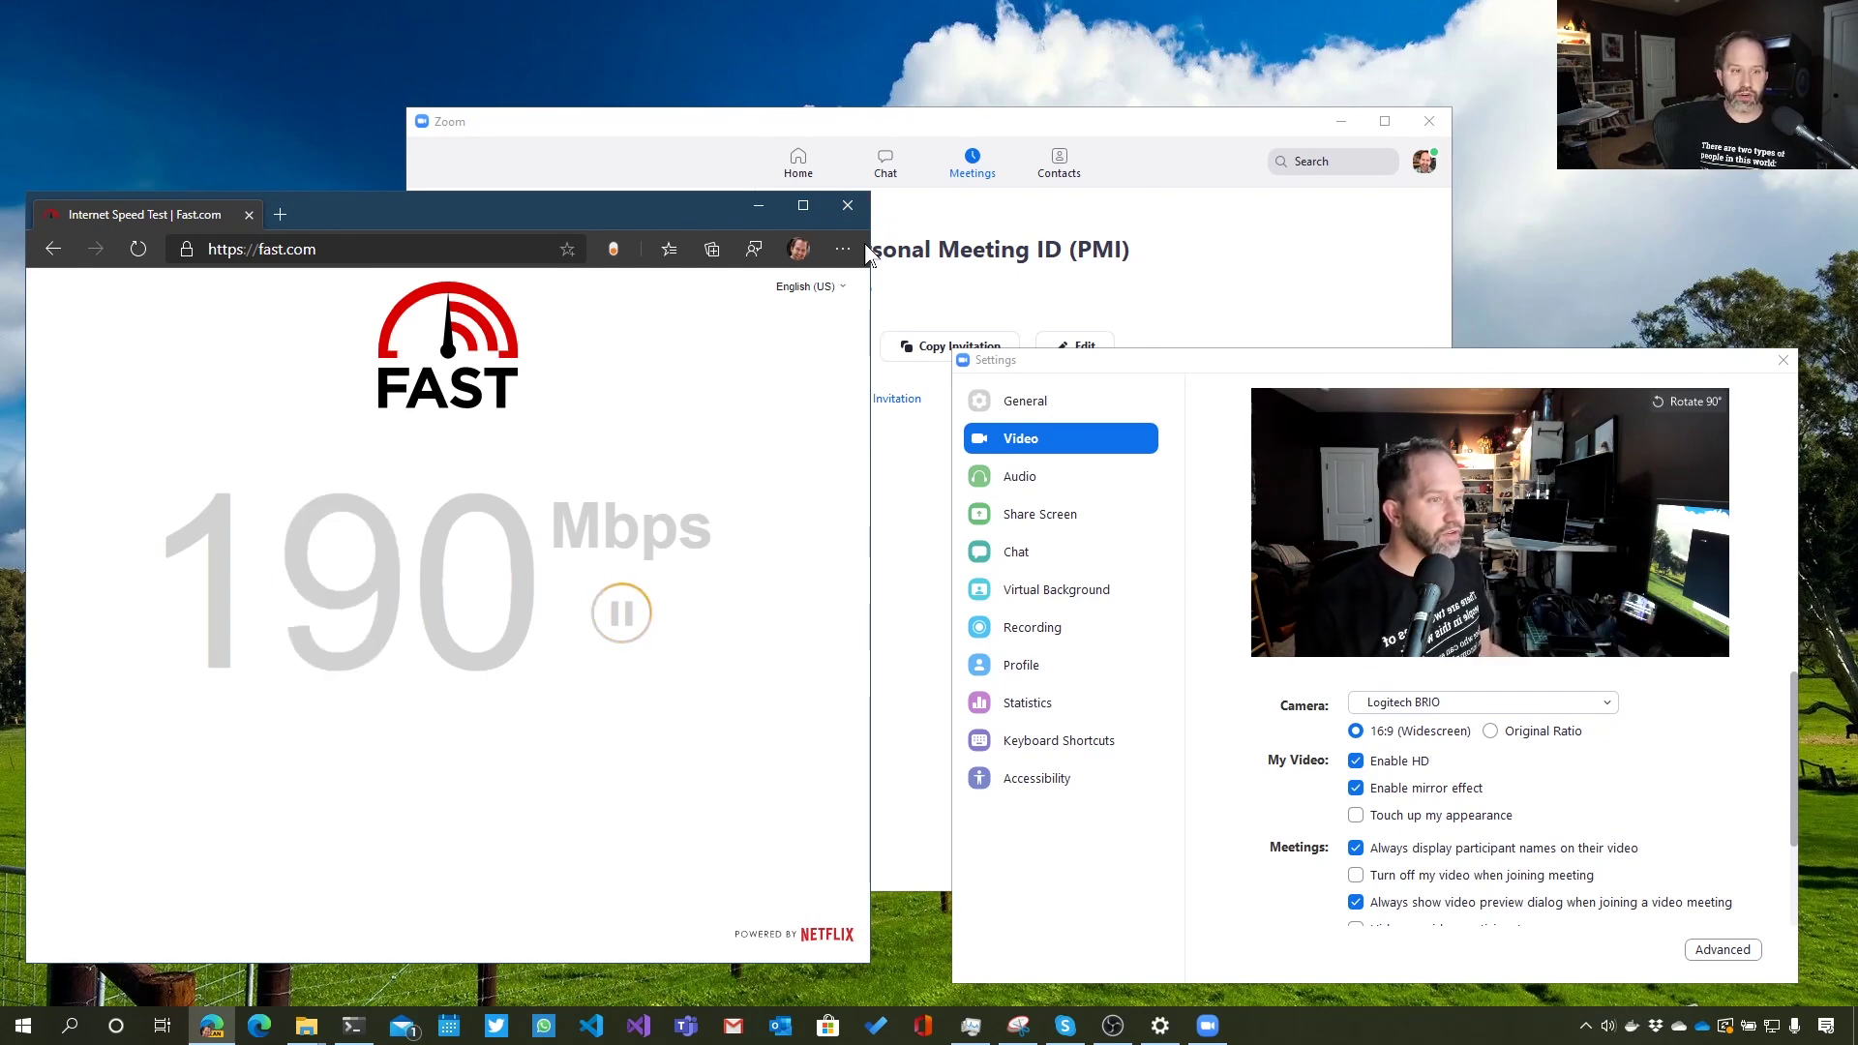
{"action": "left_click", "coordinate": [844, 209]}
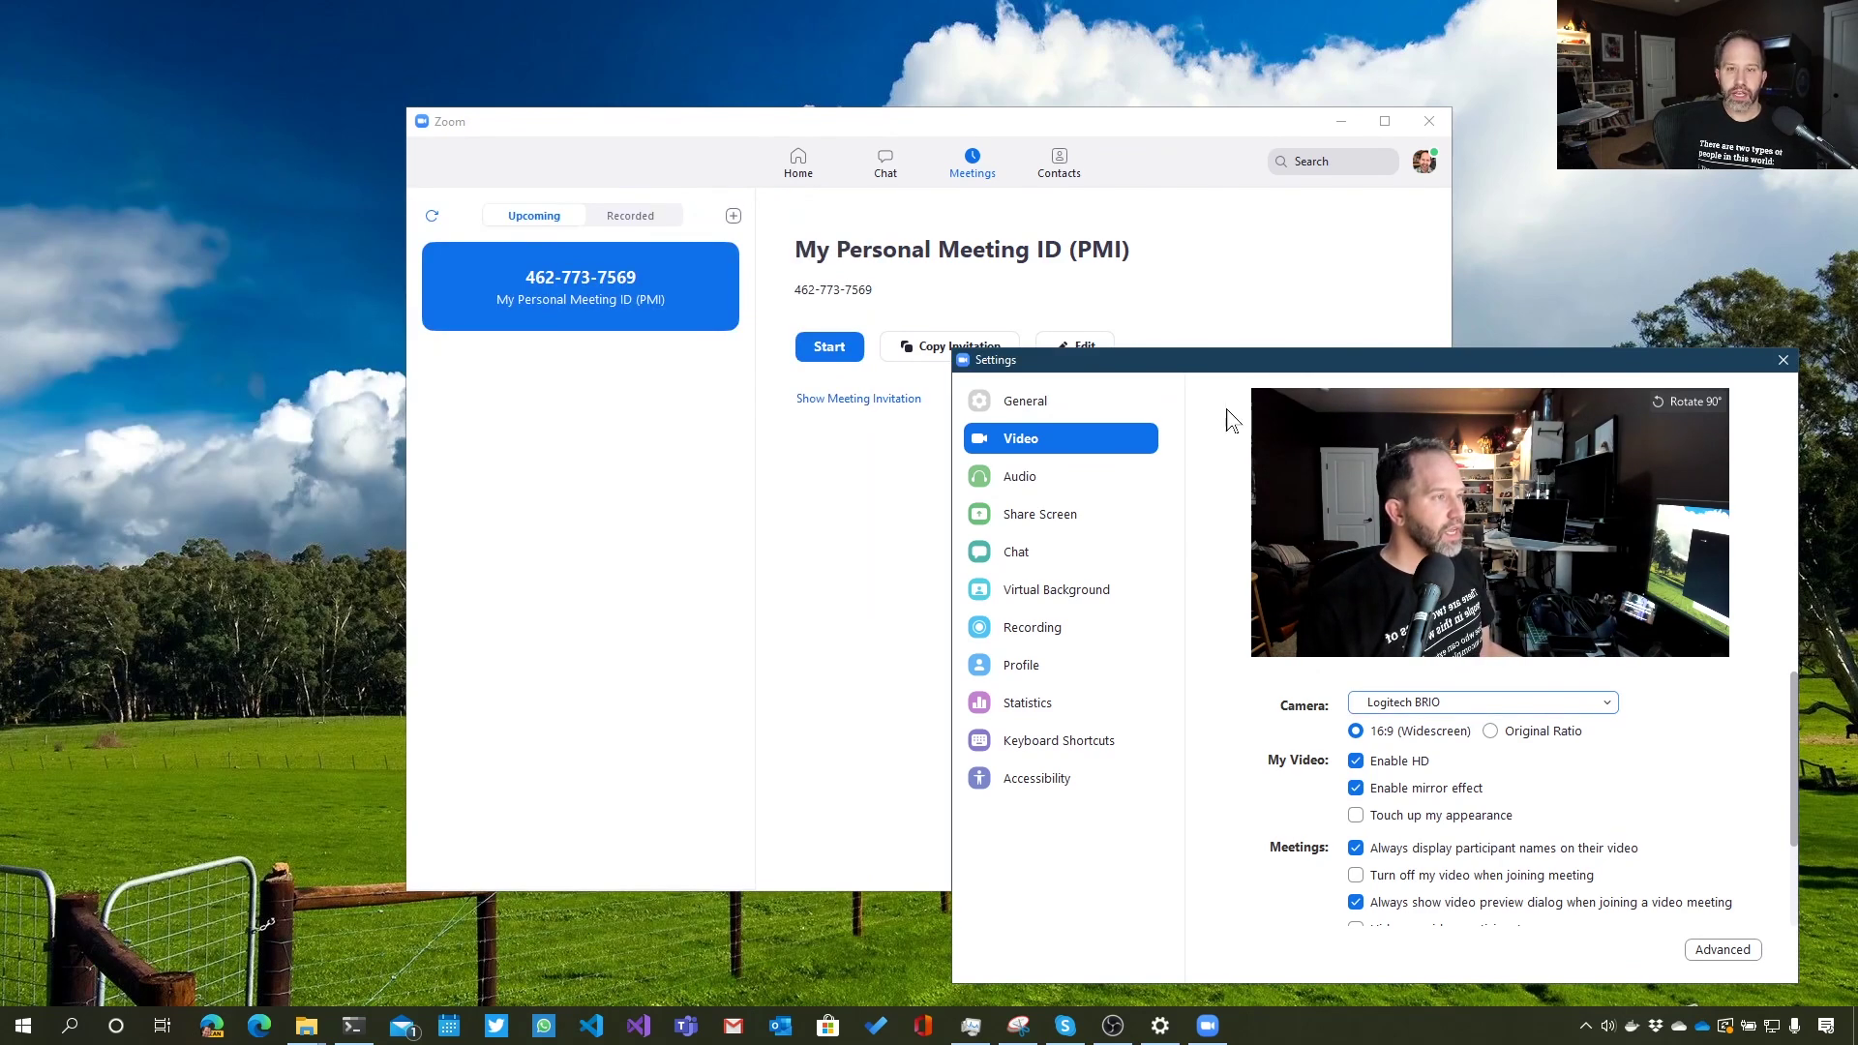
Move Zoom Settings to the upper left and show Audio with the Polycom P610 speaker and PV6 microphone.
{"action": "left_click_drag", "start_coordinate": [1251, 372], "coordinate": [663, 170]}
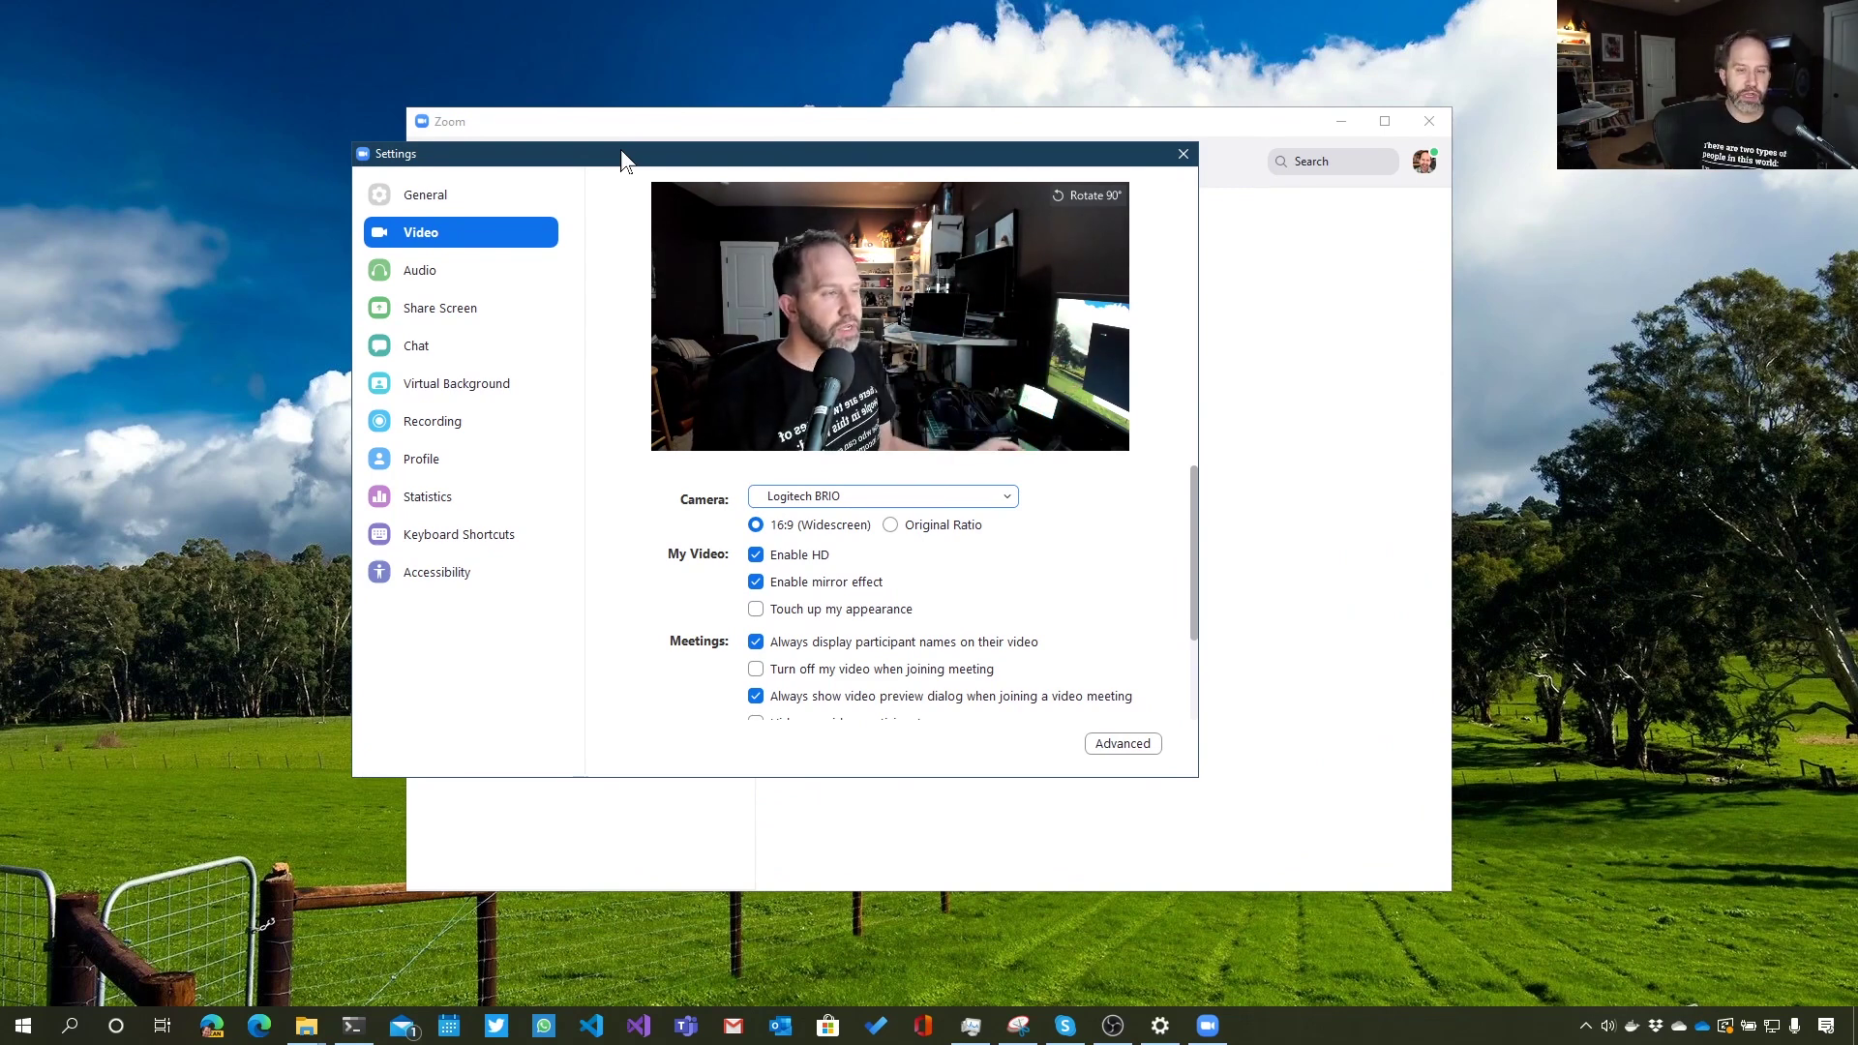
{"action": "left_click", "coordinate": [403, 281]}
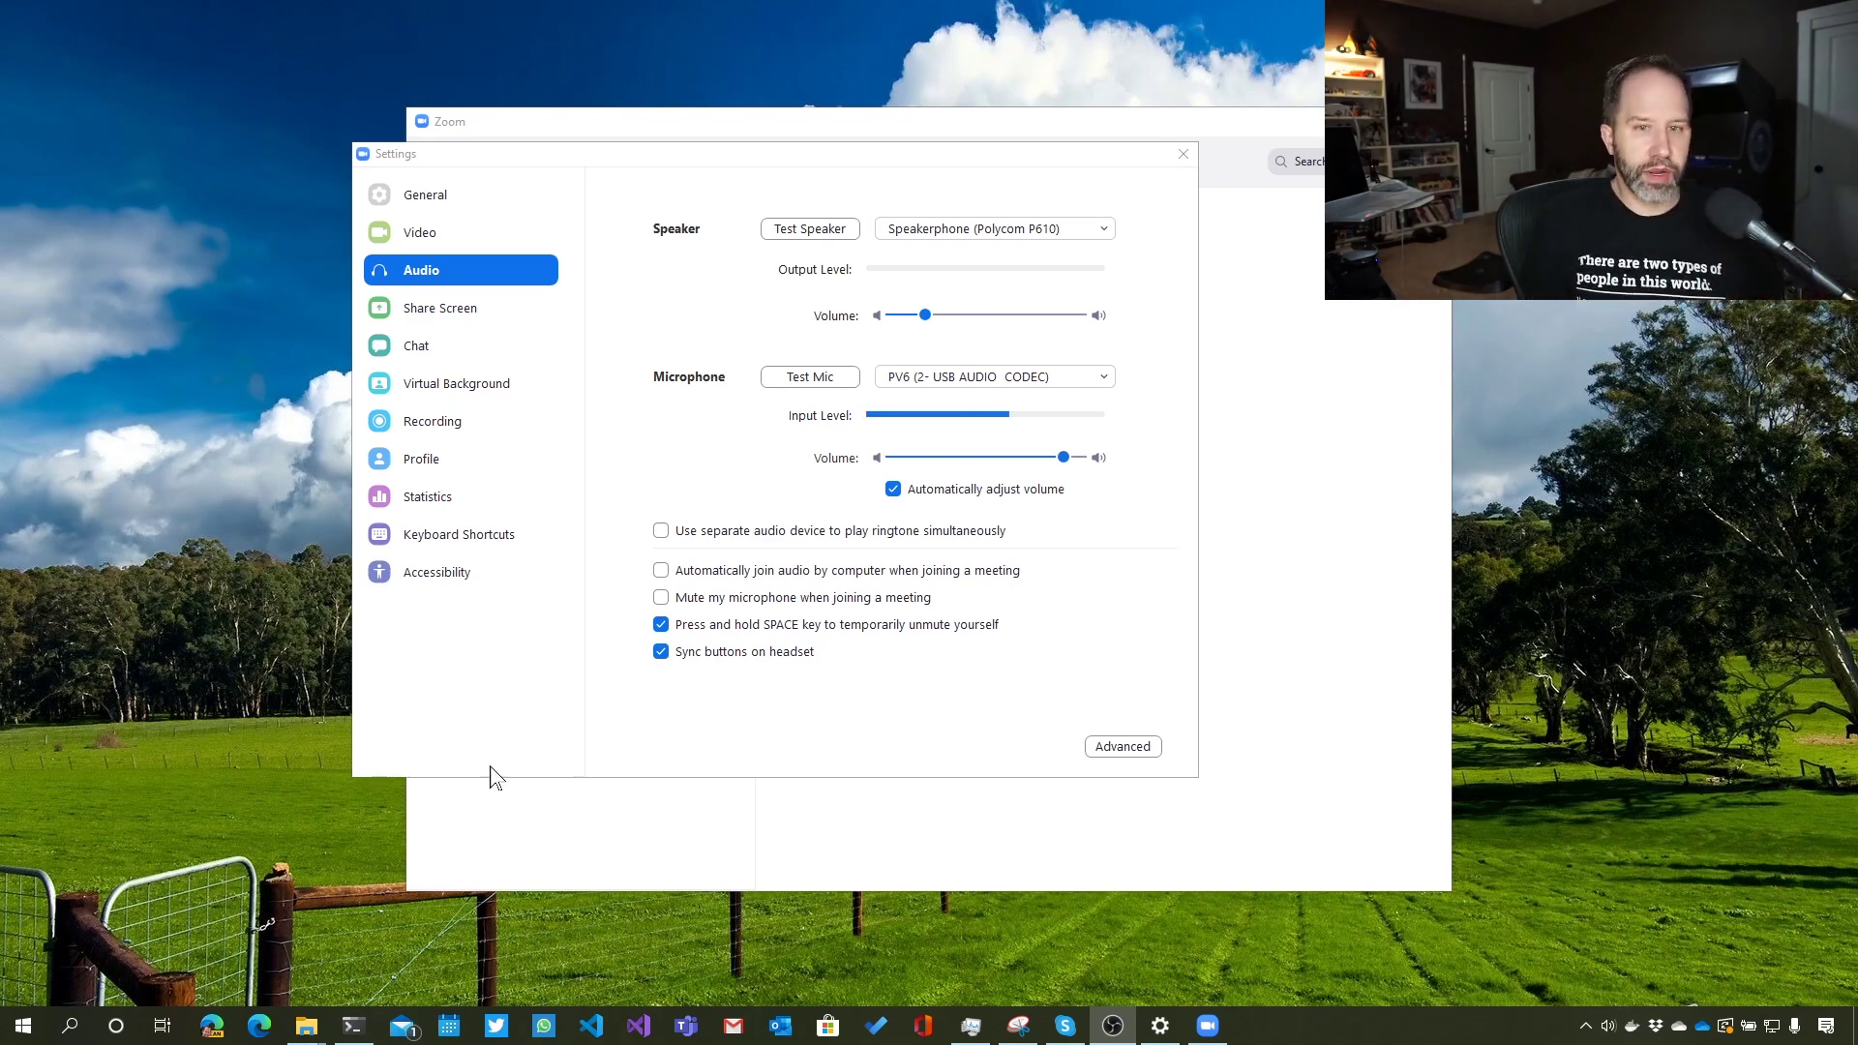
{"action": "left_click", "coordinate": [977, 387]}
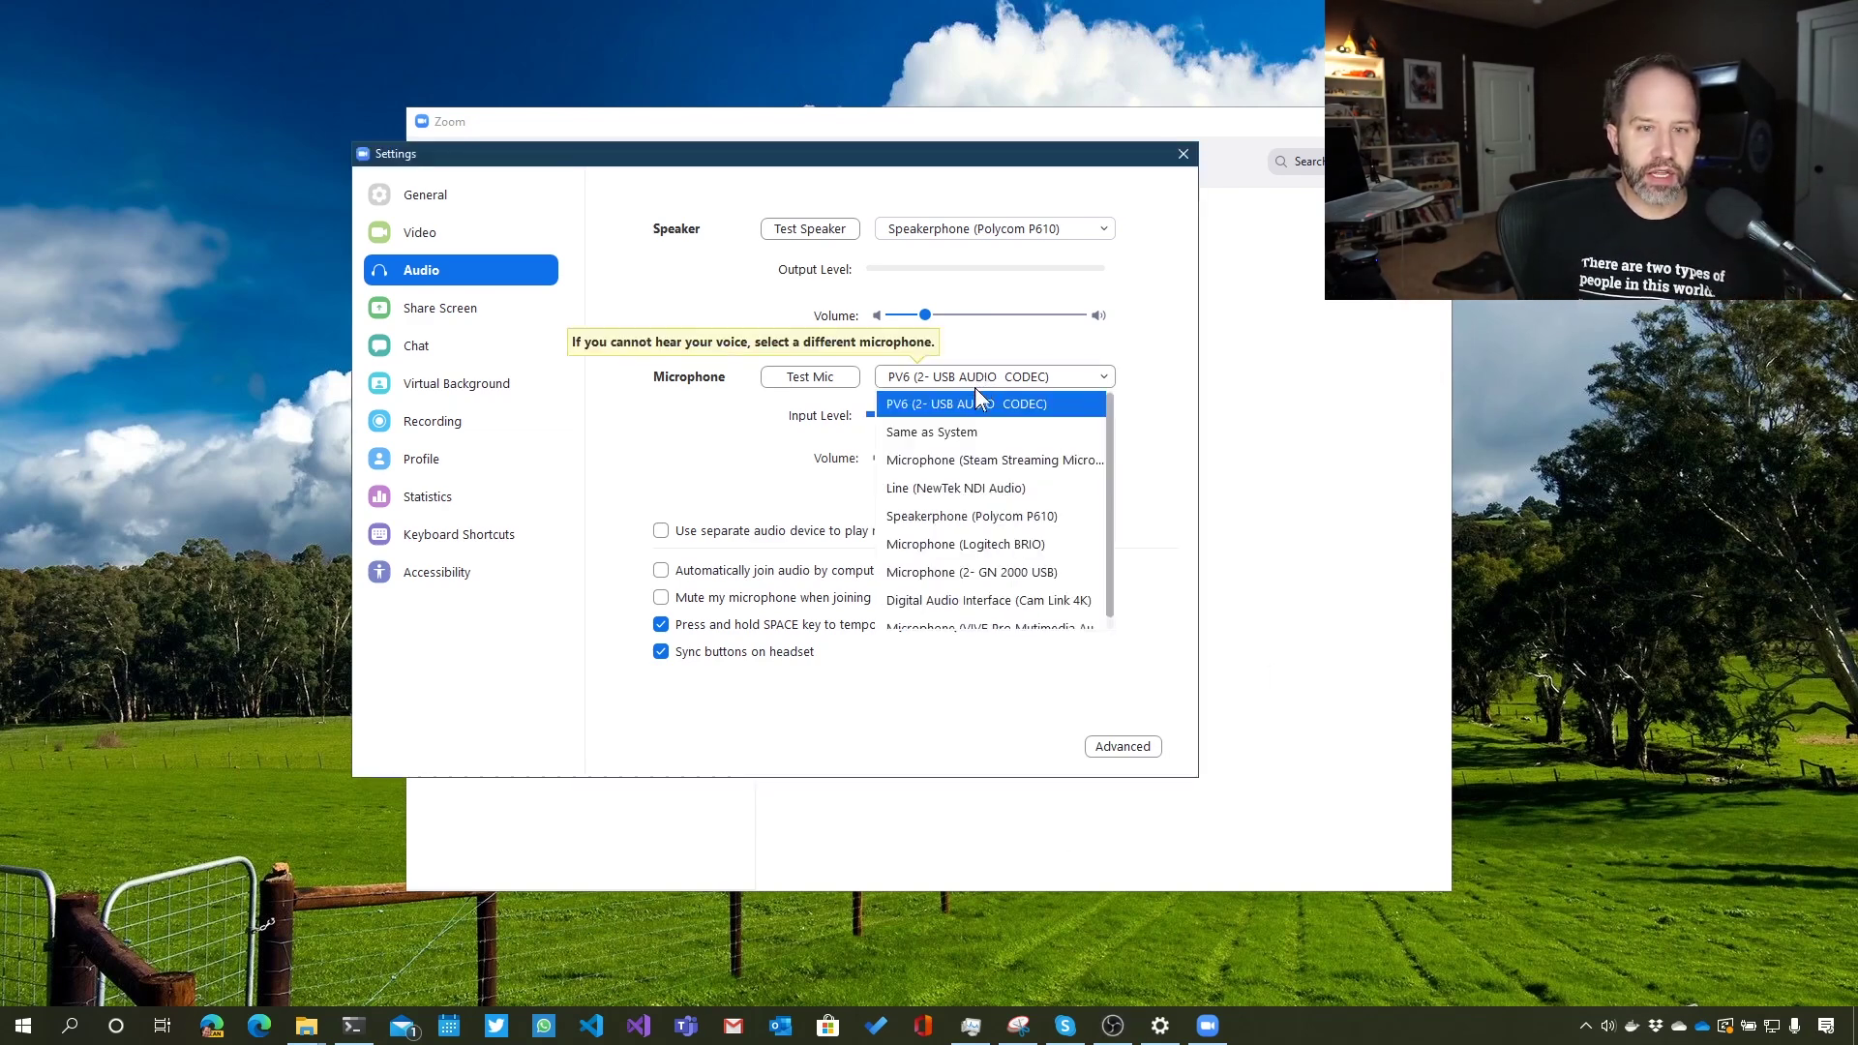
{"action": "left_click", "coordinate": [968, 545]}
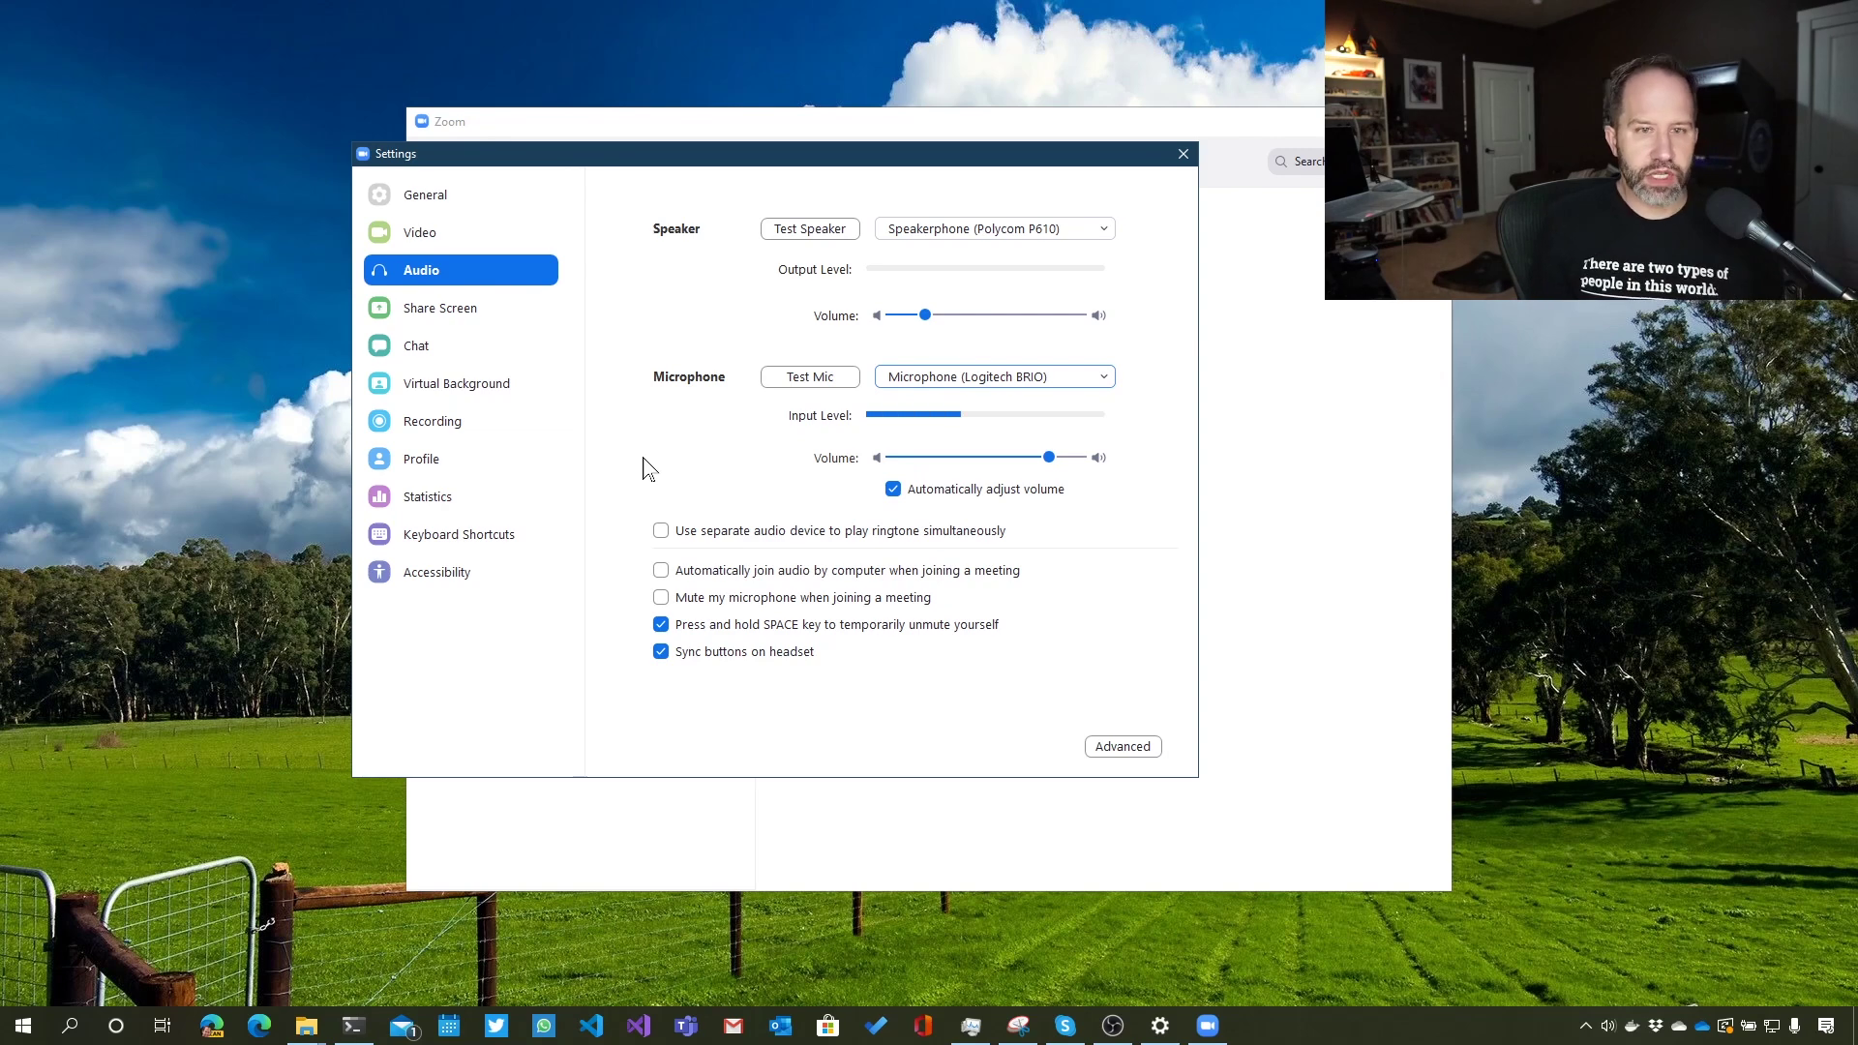
{"action": "left_click", "coordinate": [1033, 375]}
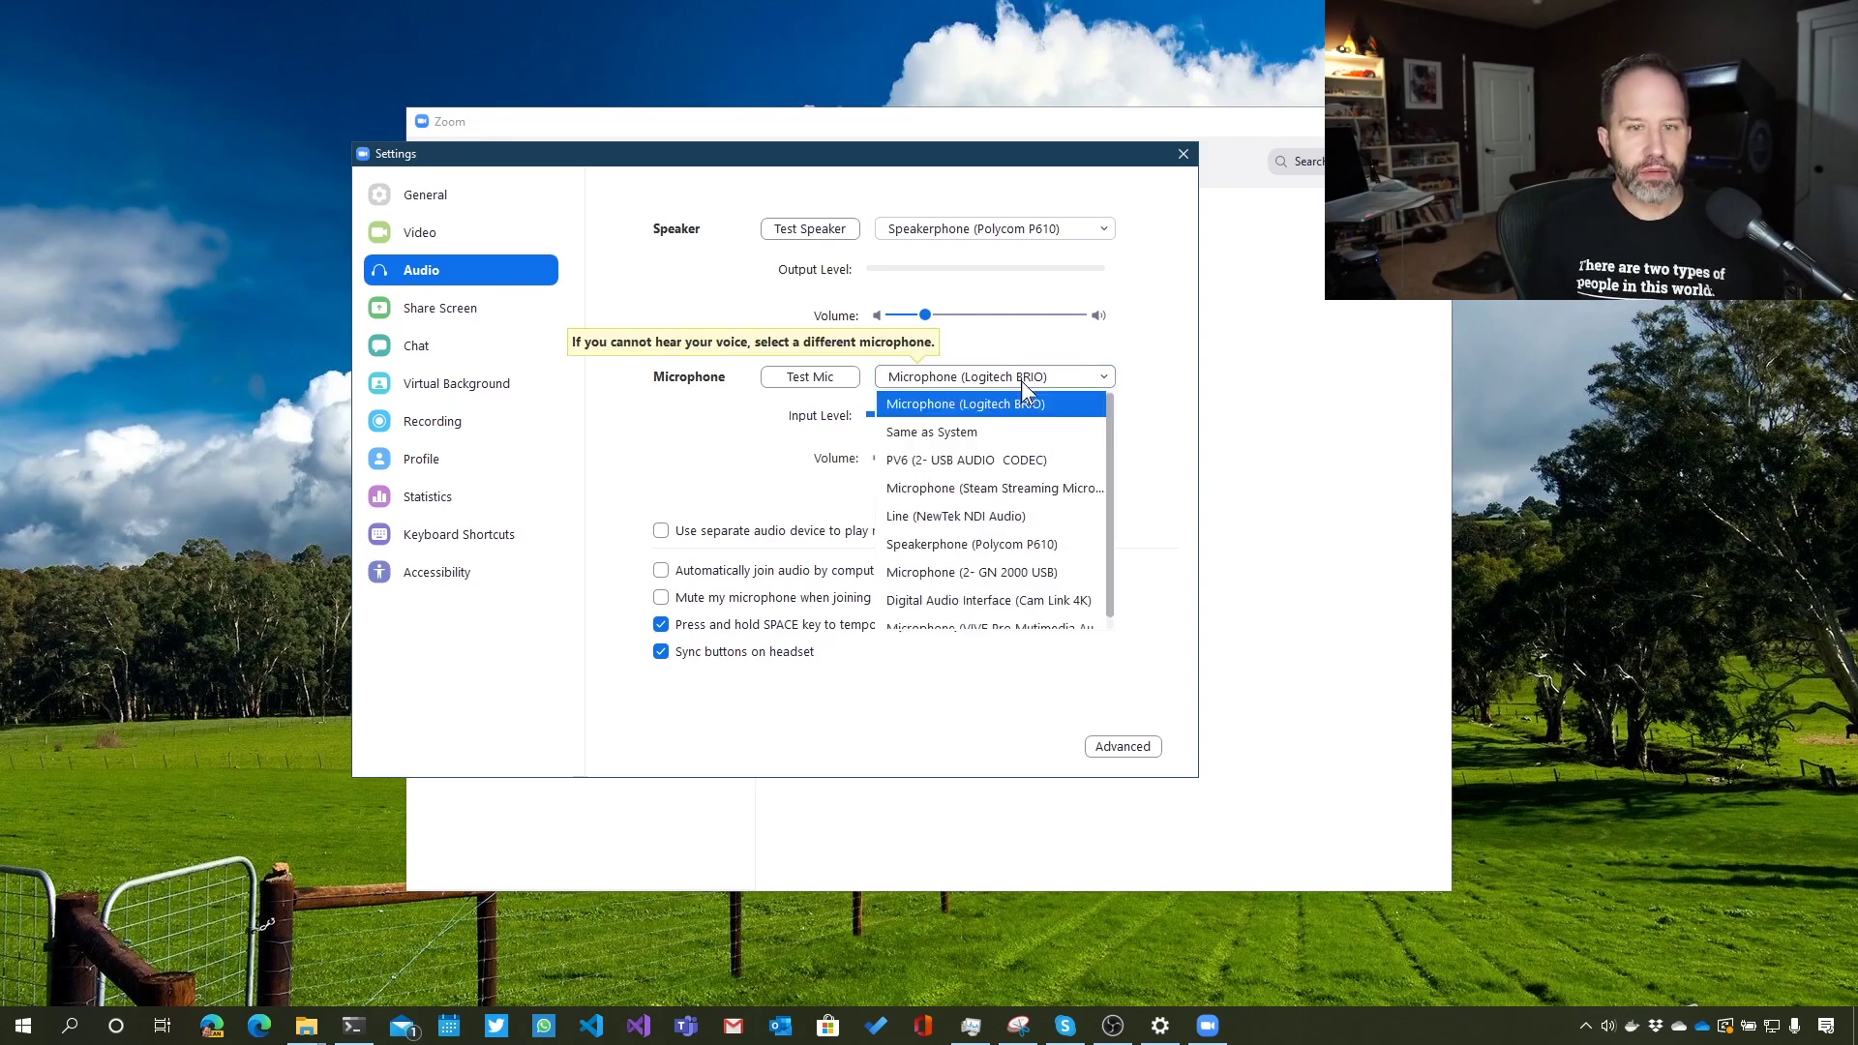
{"action": "left_click", "coordinate": [993, 455]}
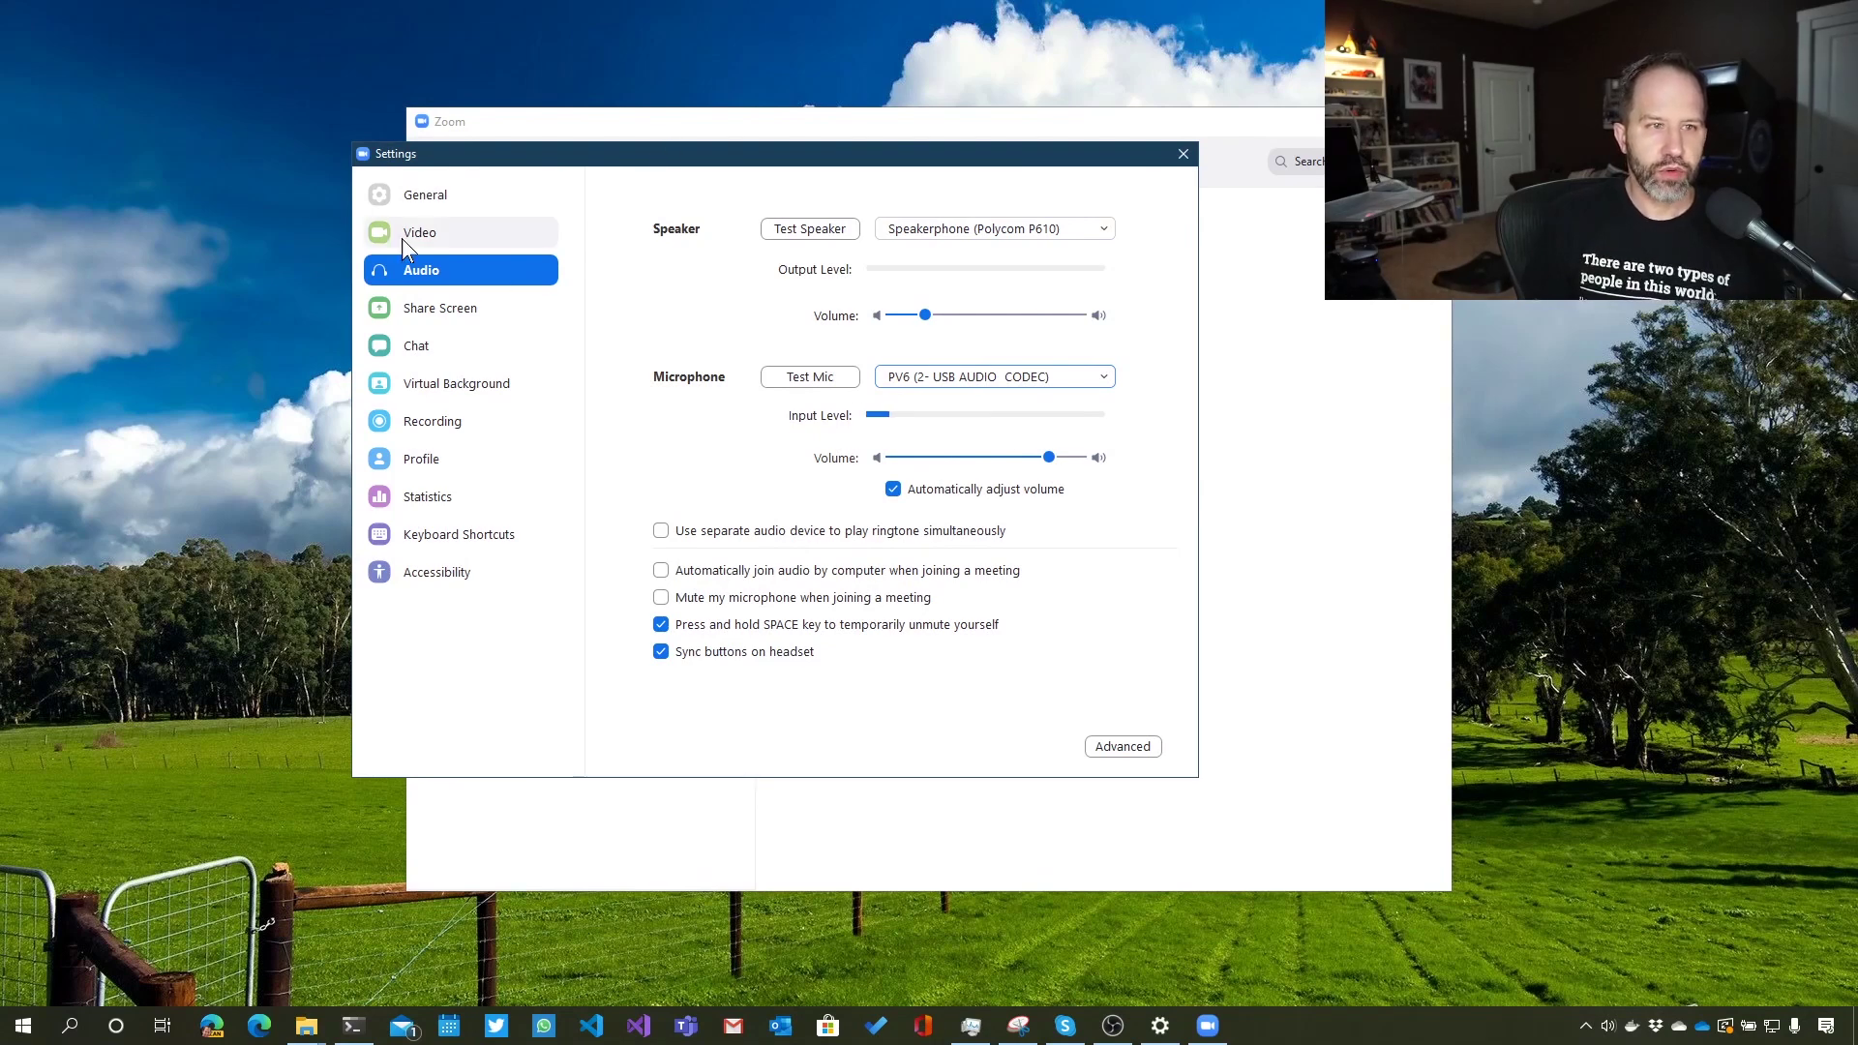
Check the Video page, then play and stop a test sound on the Polycom P610 speakerphone.
{"action": "left_click", "coordinate": [479, 237]}
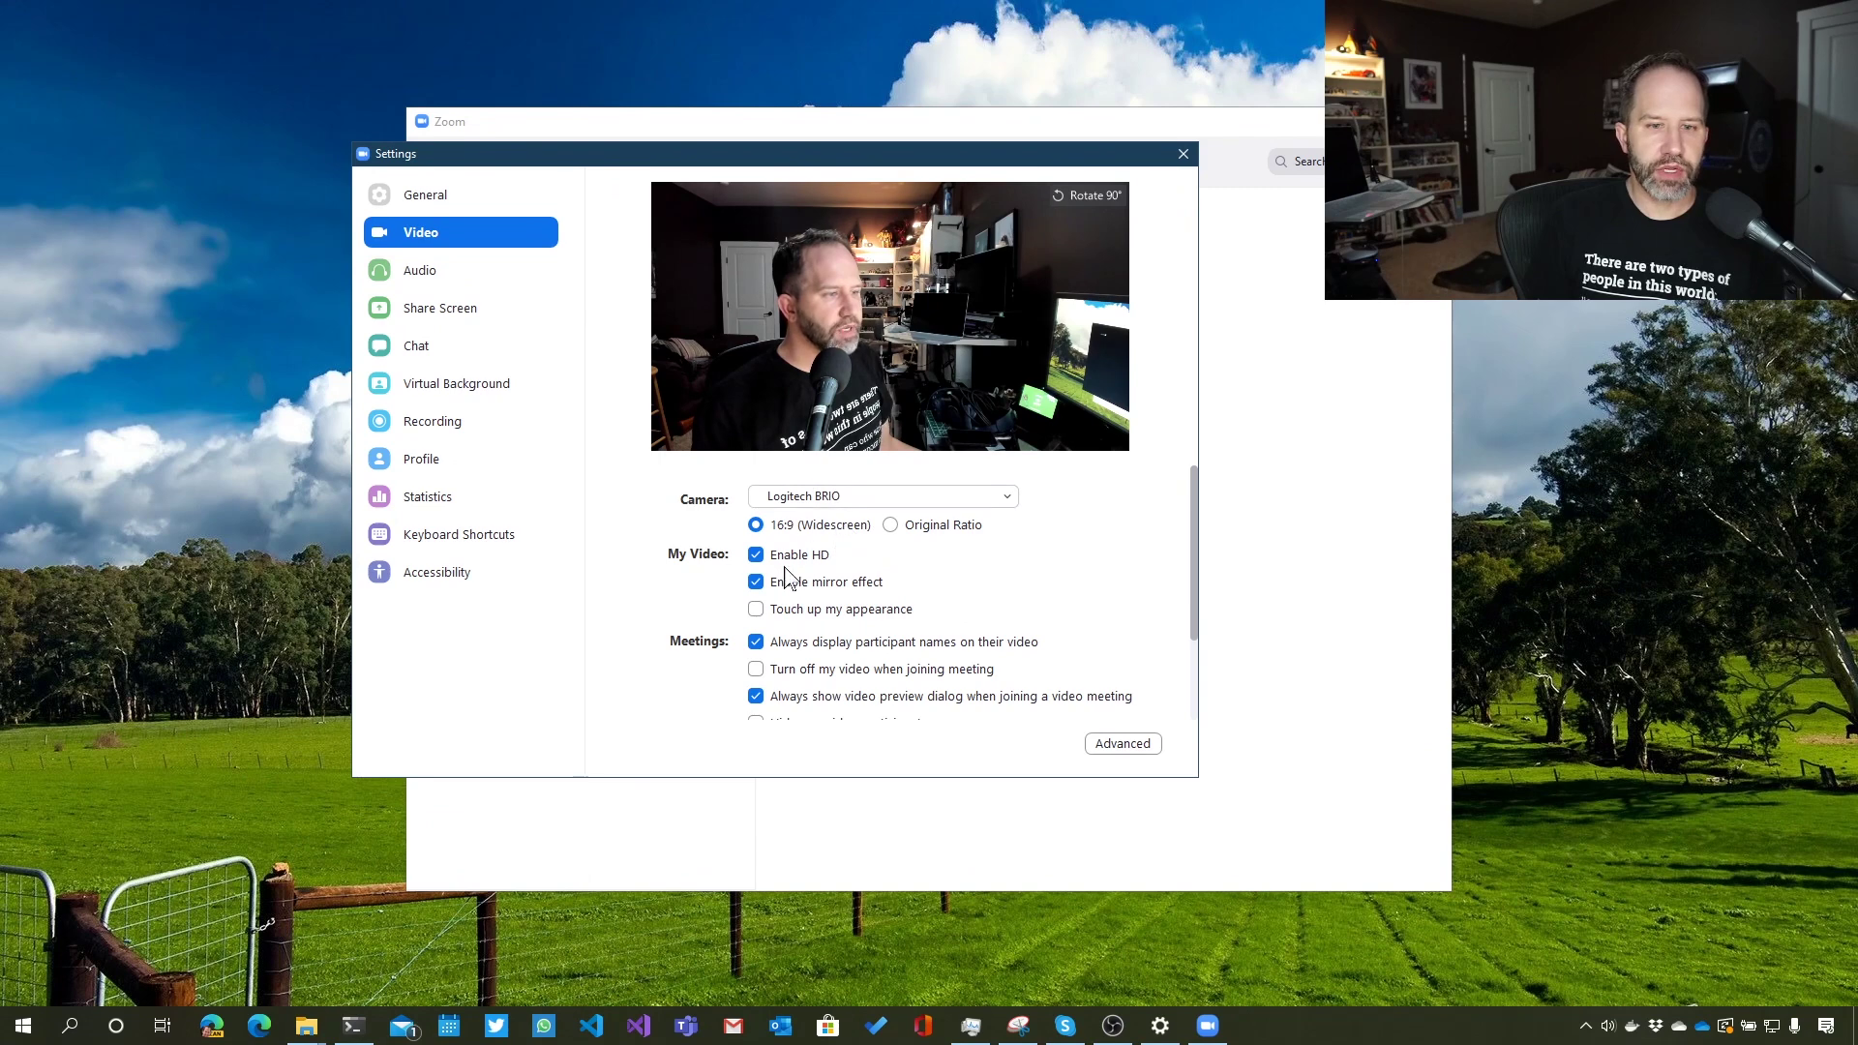
{"action": "left_click", "coordinate": [469, 270]}
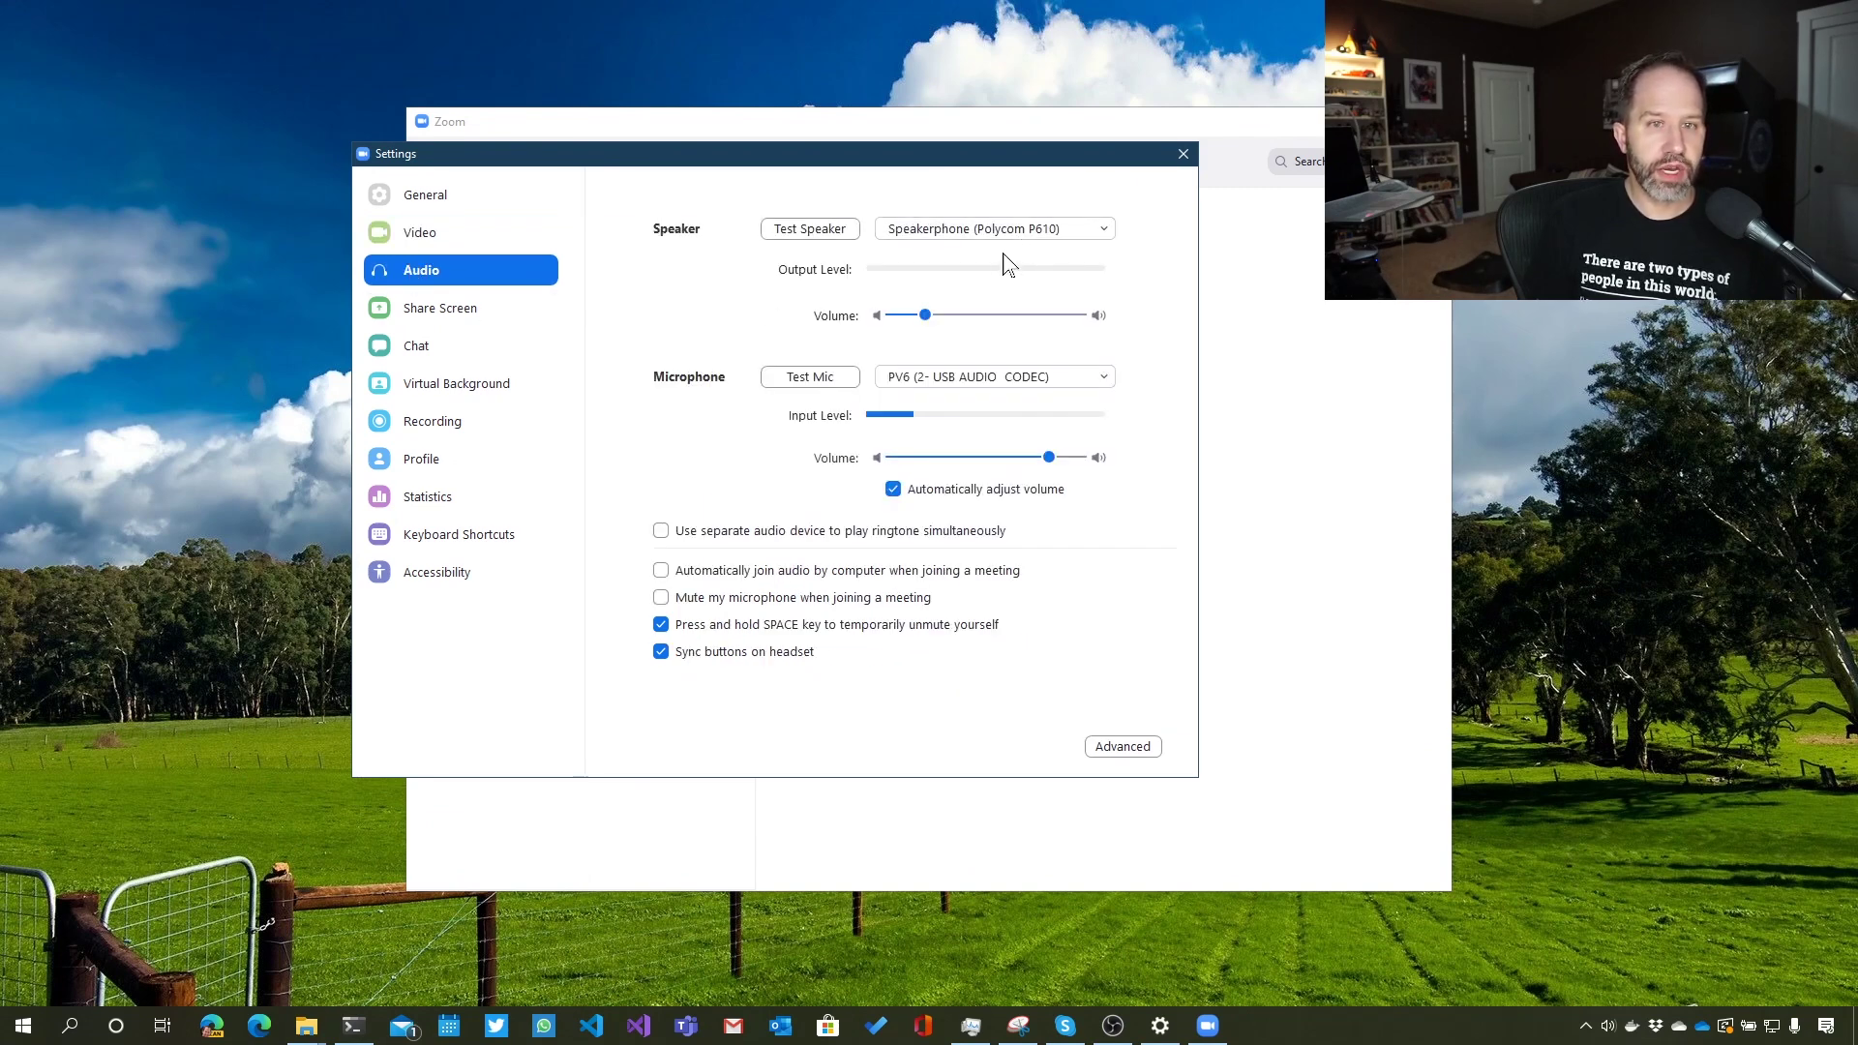
{"action": "left_click", "coordinate": [793, 232]}
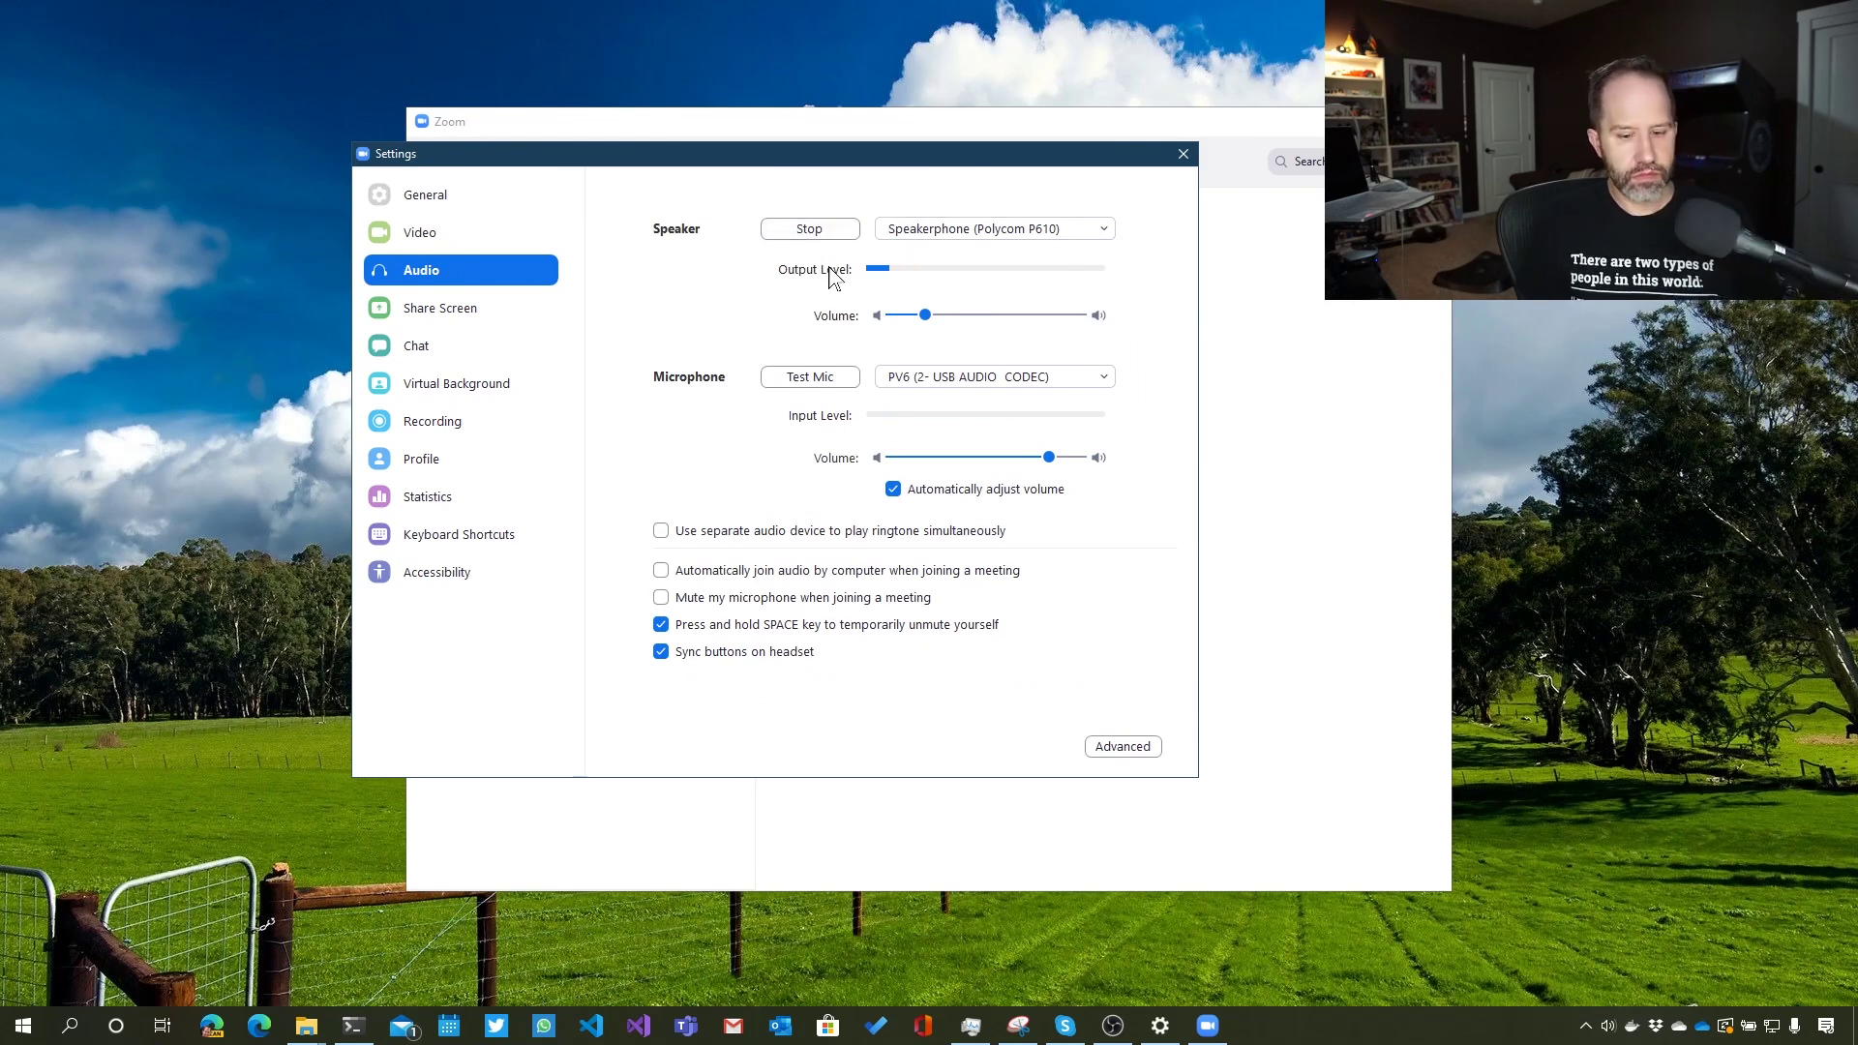
{"action": "left_click", "coordinate": [809, 230]}
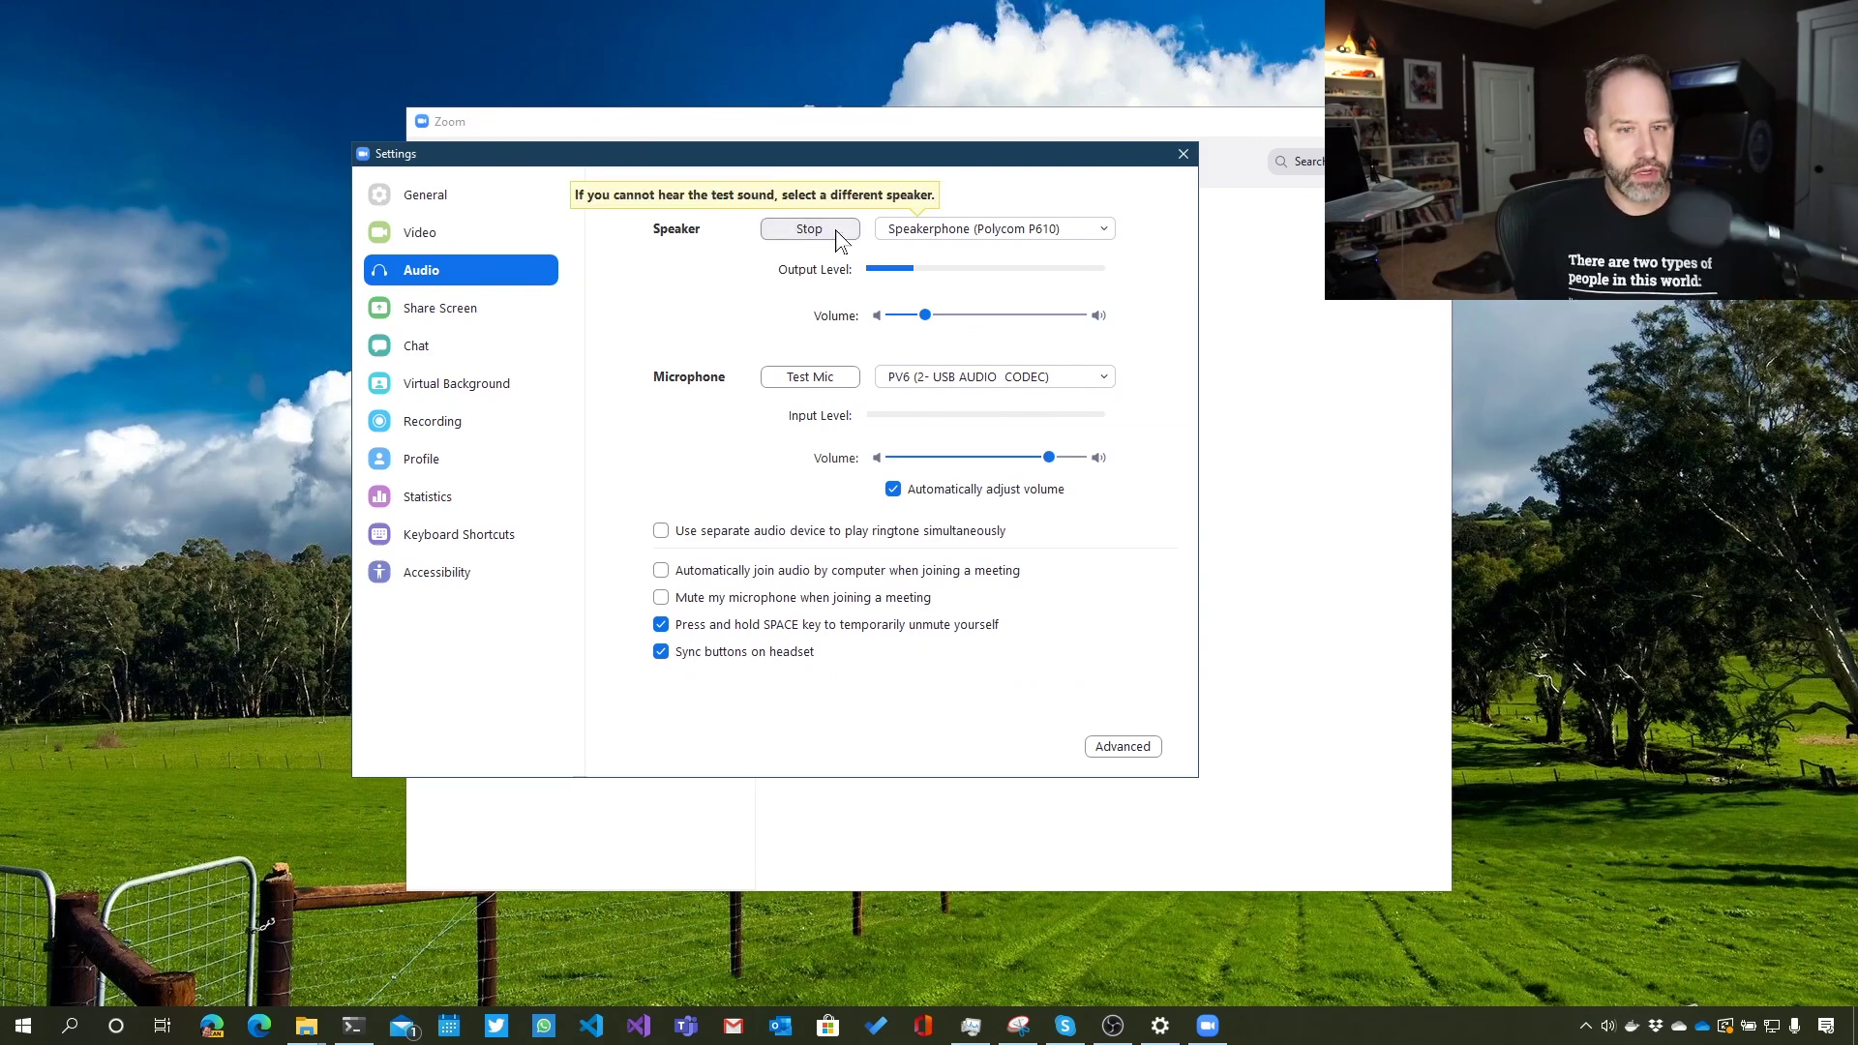
{"action": "left_click", "coordinate": [836, 238]}
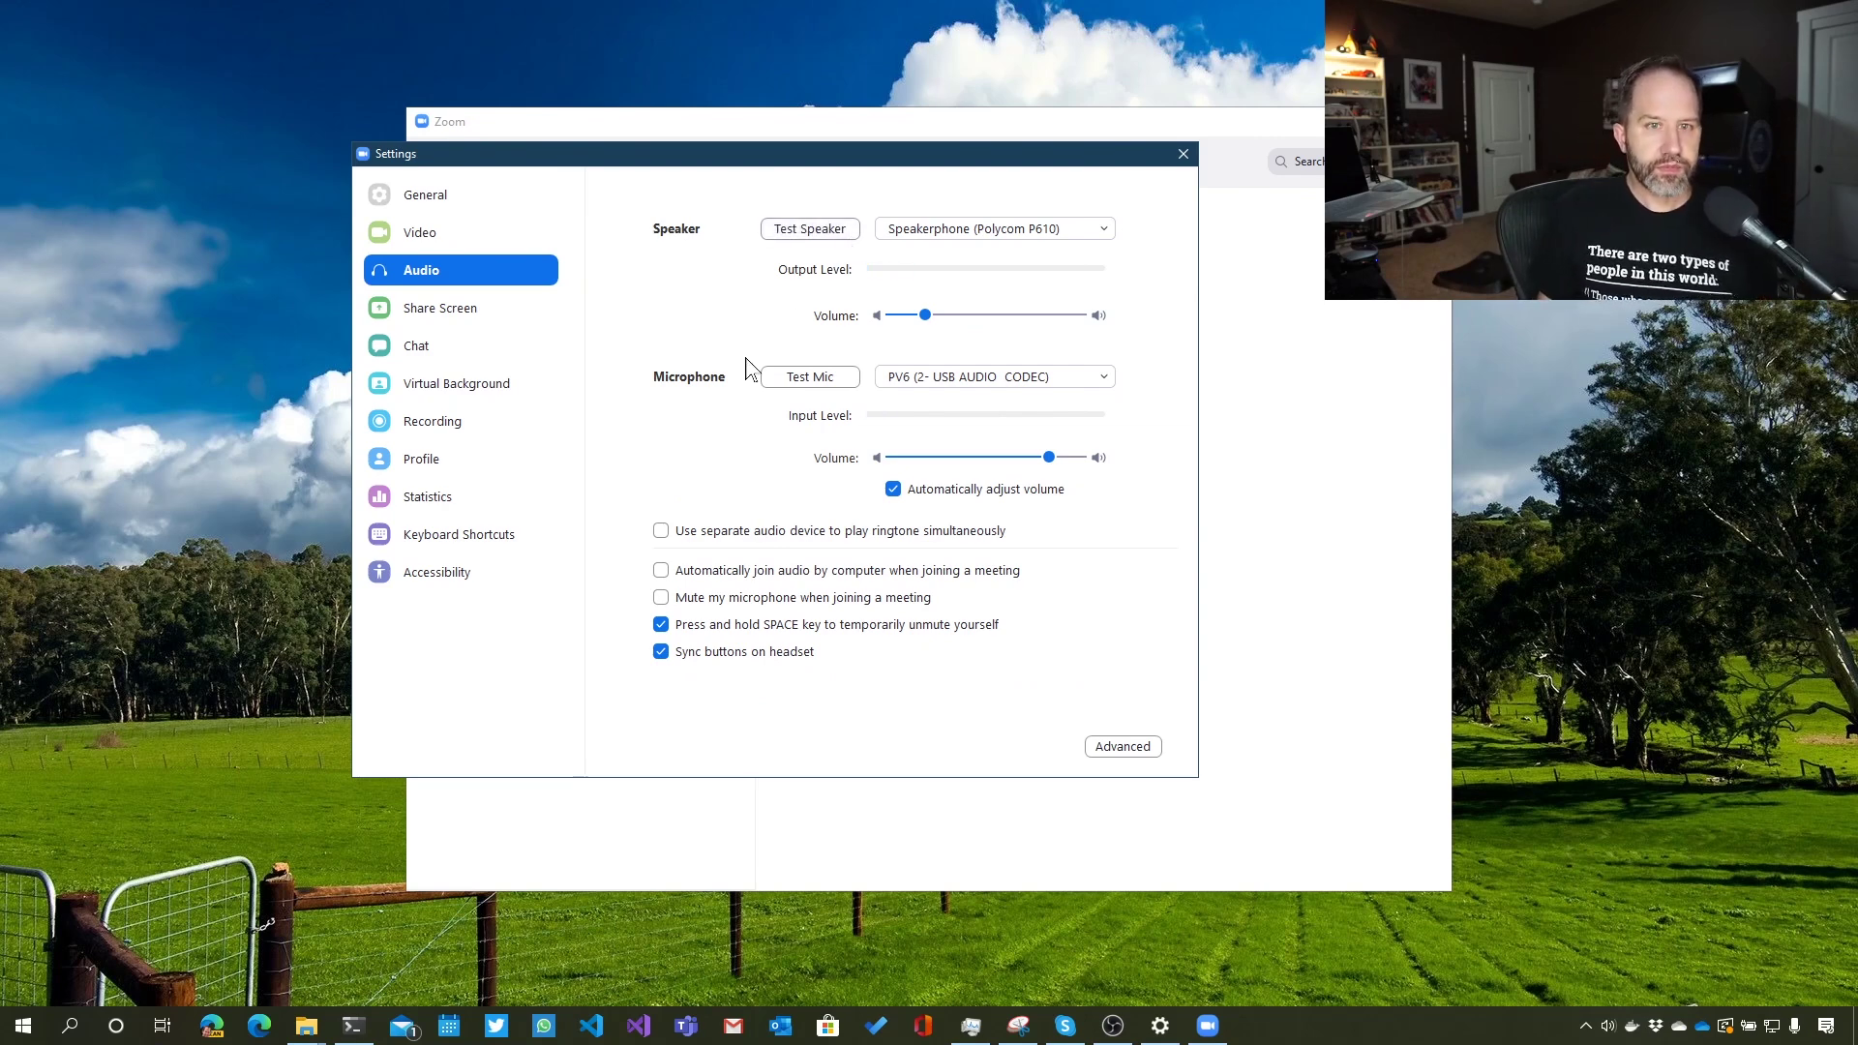